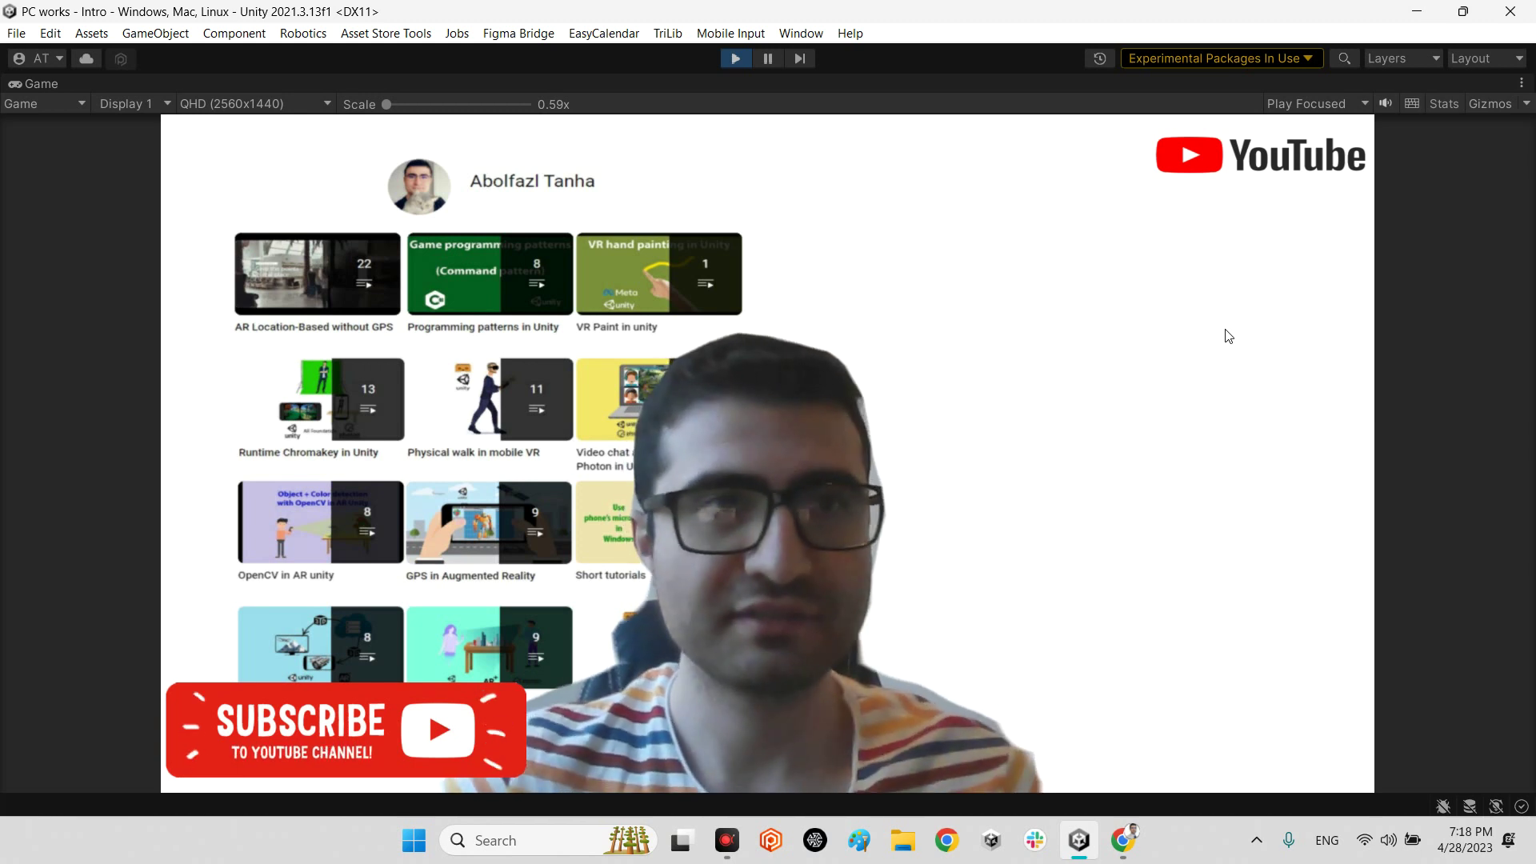
Un-maximize the Game view and exit Play mode on the intro scene.
{"action": "double_click", "coordinate": [53, 85]}
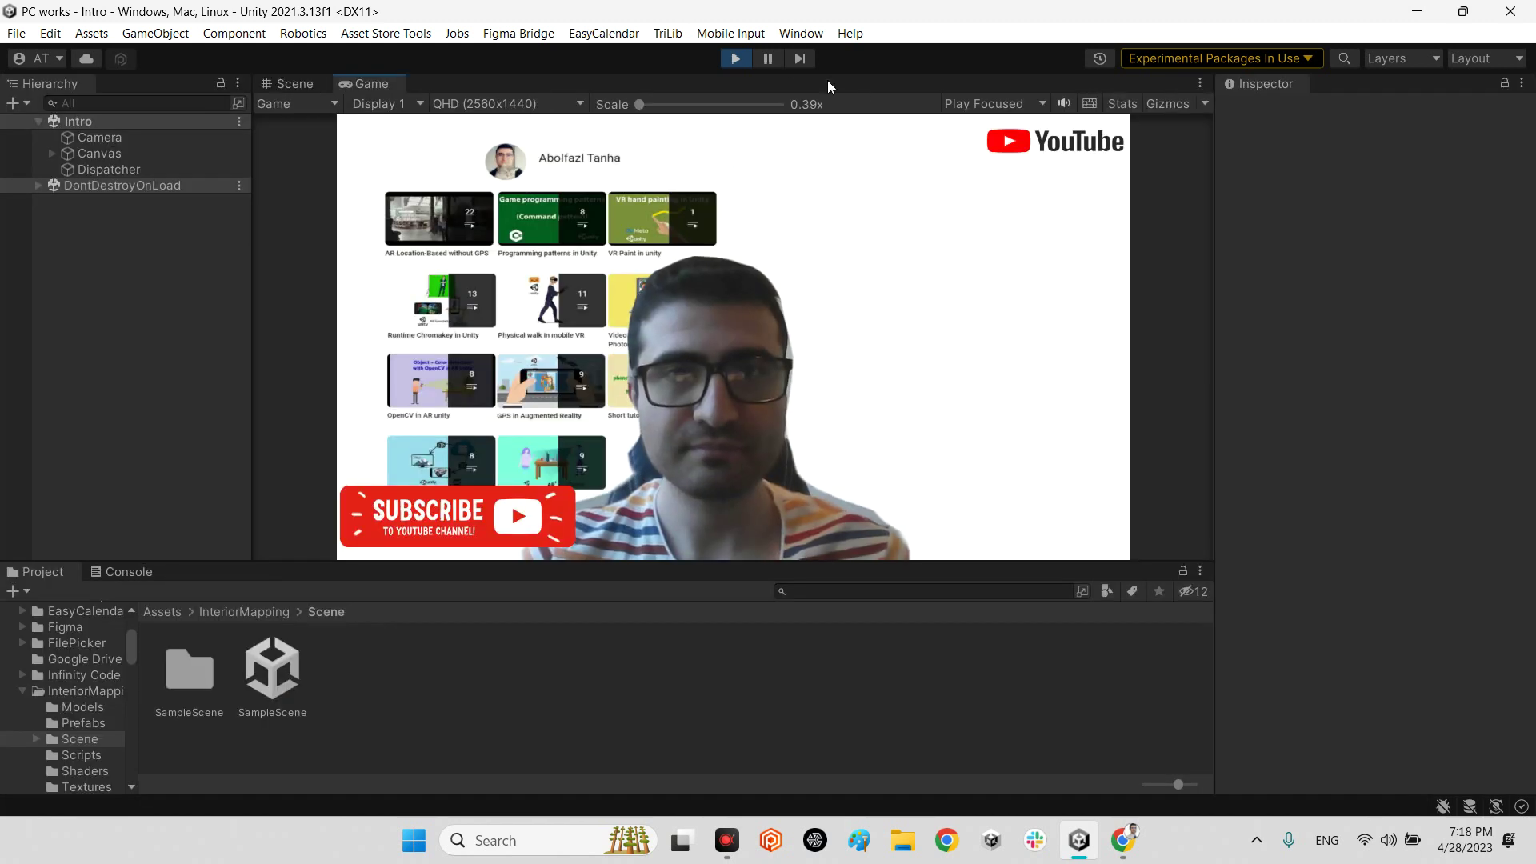
{"action": "left_click", "coordinate": [738, 58]}
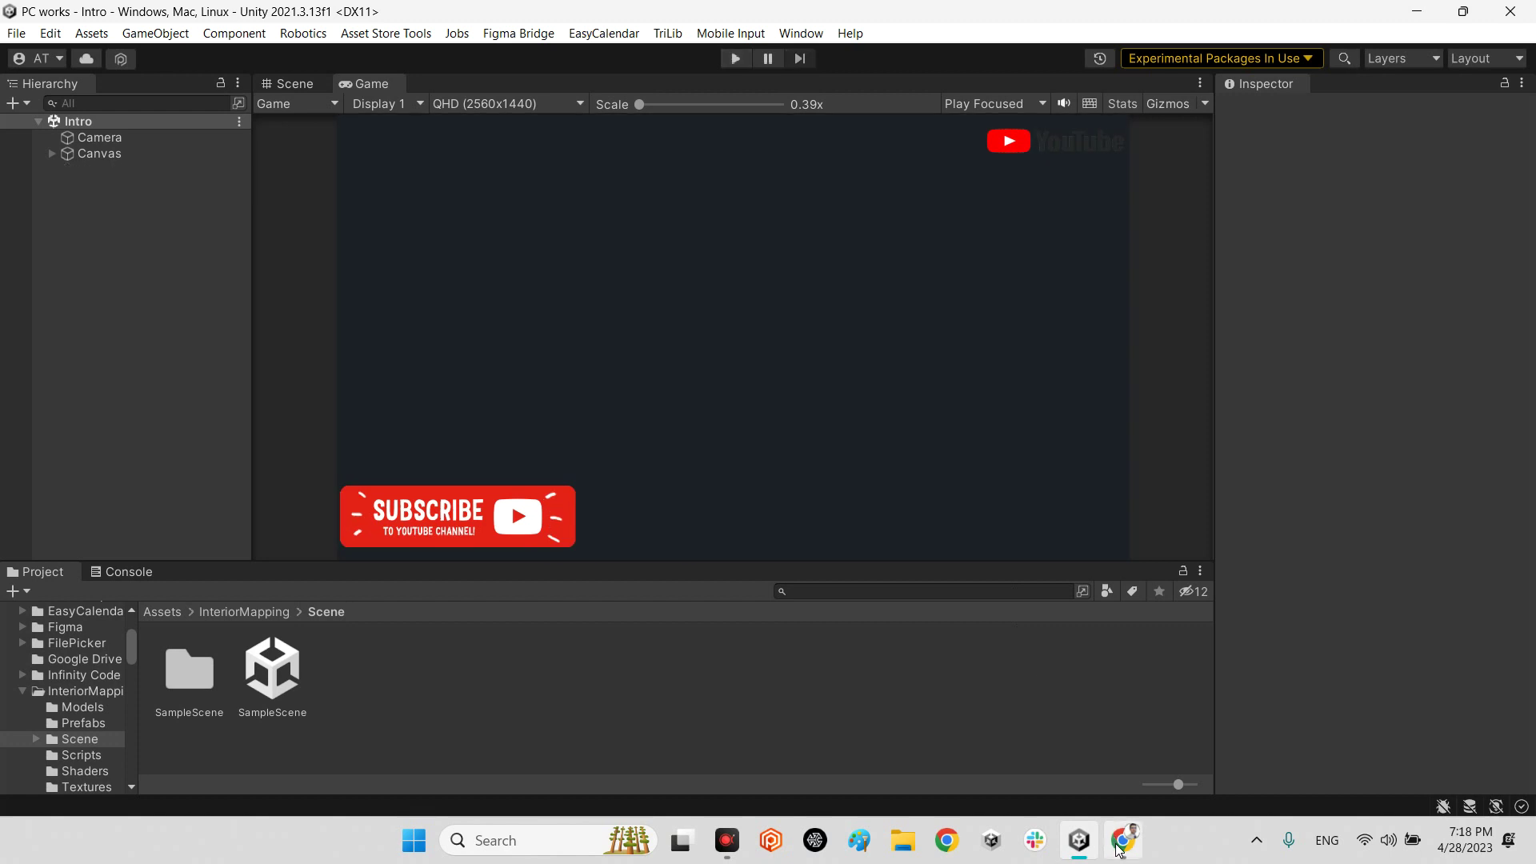
View the Unity-InteriorMapping GitHub repo and check the Code dropdown's Download ZIP option.
{"action": "left_click", "coordinate": [1122, 840]}
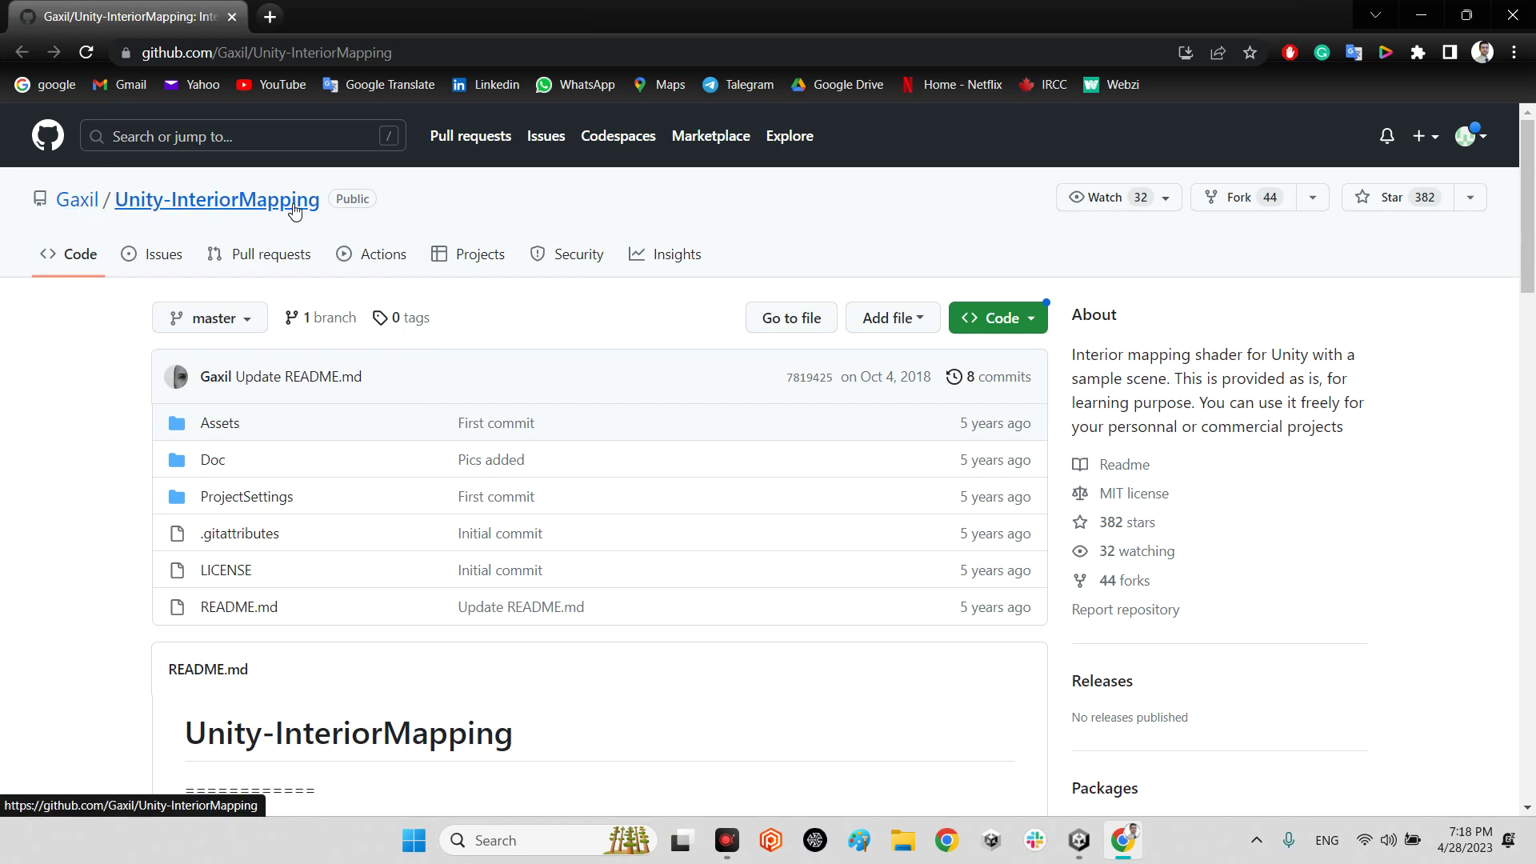
{"action": "left_click", "coordinate": [1019, 315]}
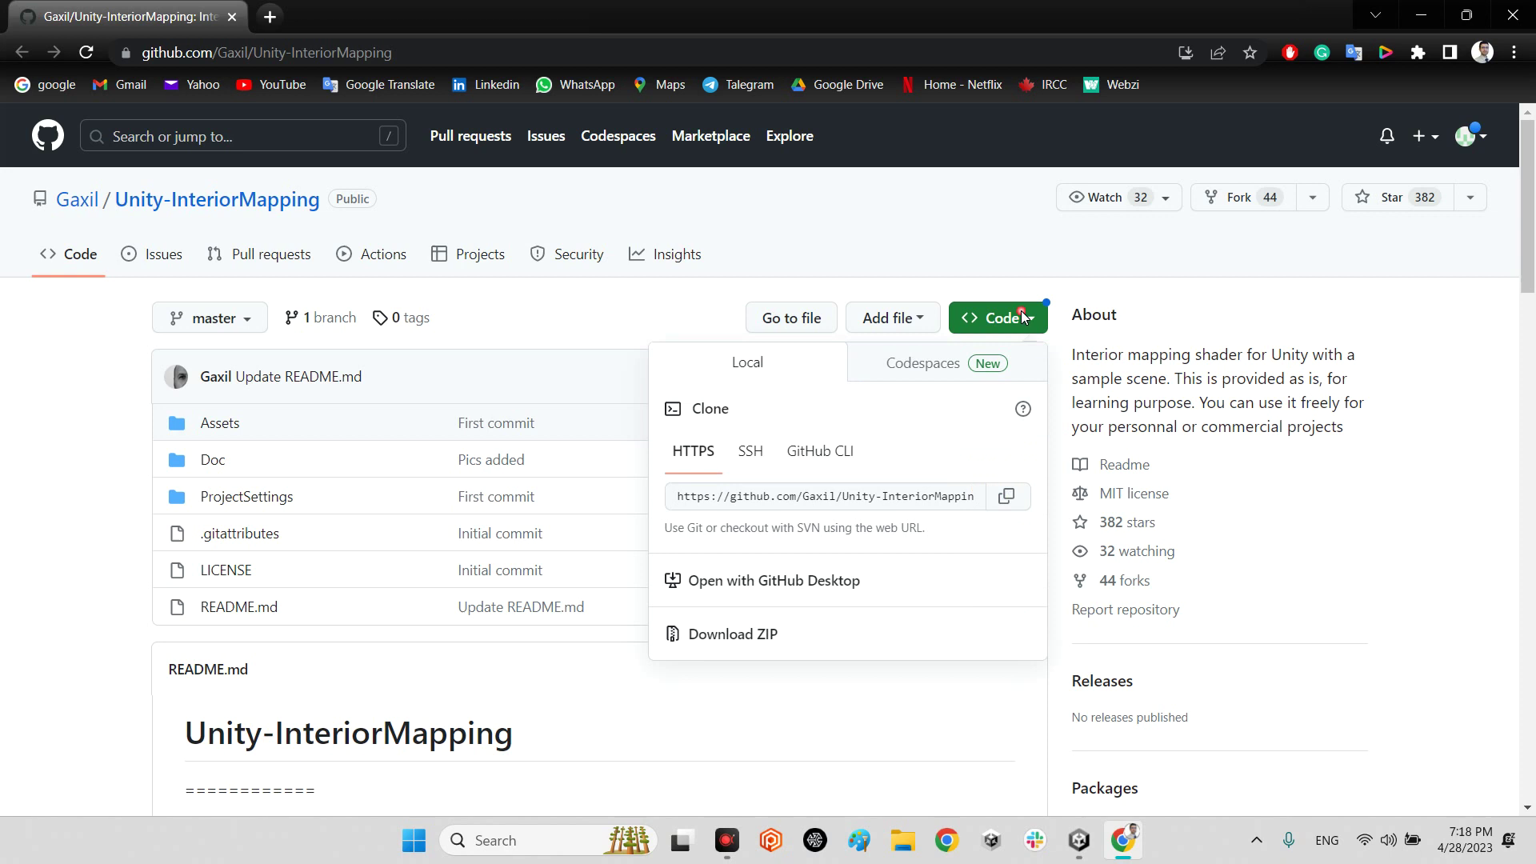
{"action": "left_click", "coordinate": [39, 423]}
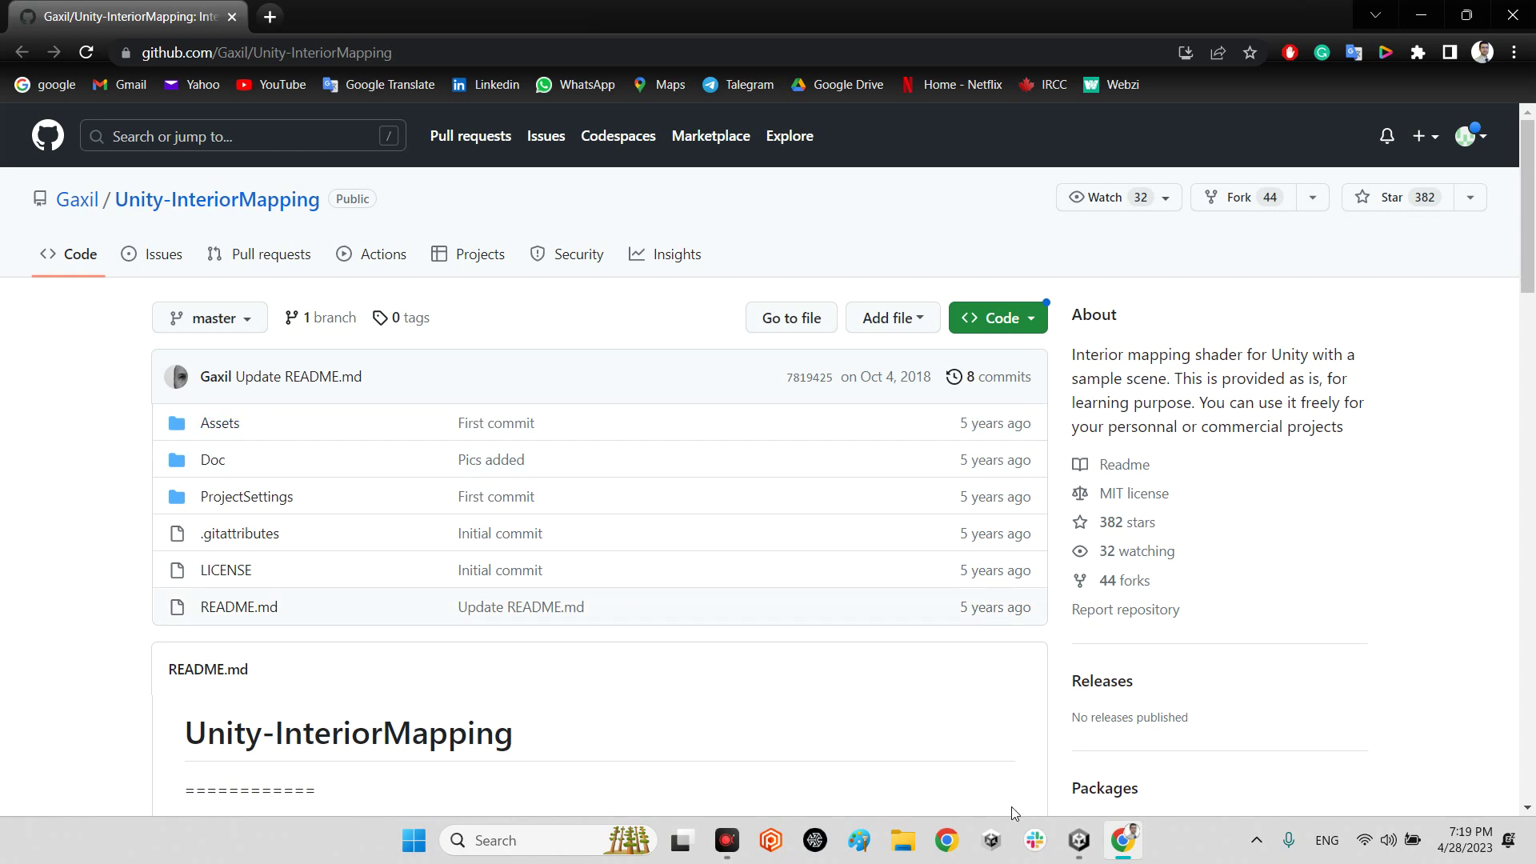
Browse the InteriorMapping Models folder and rotate the Building Roof model preview.
{"action": "left_click", "coordinate": [1074, 840]}
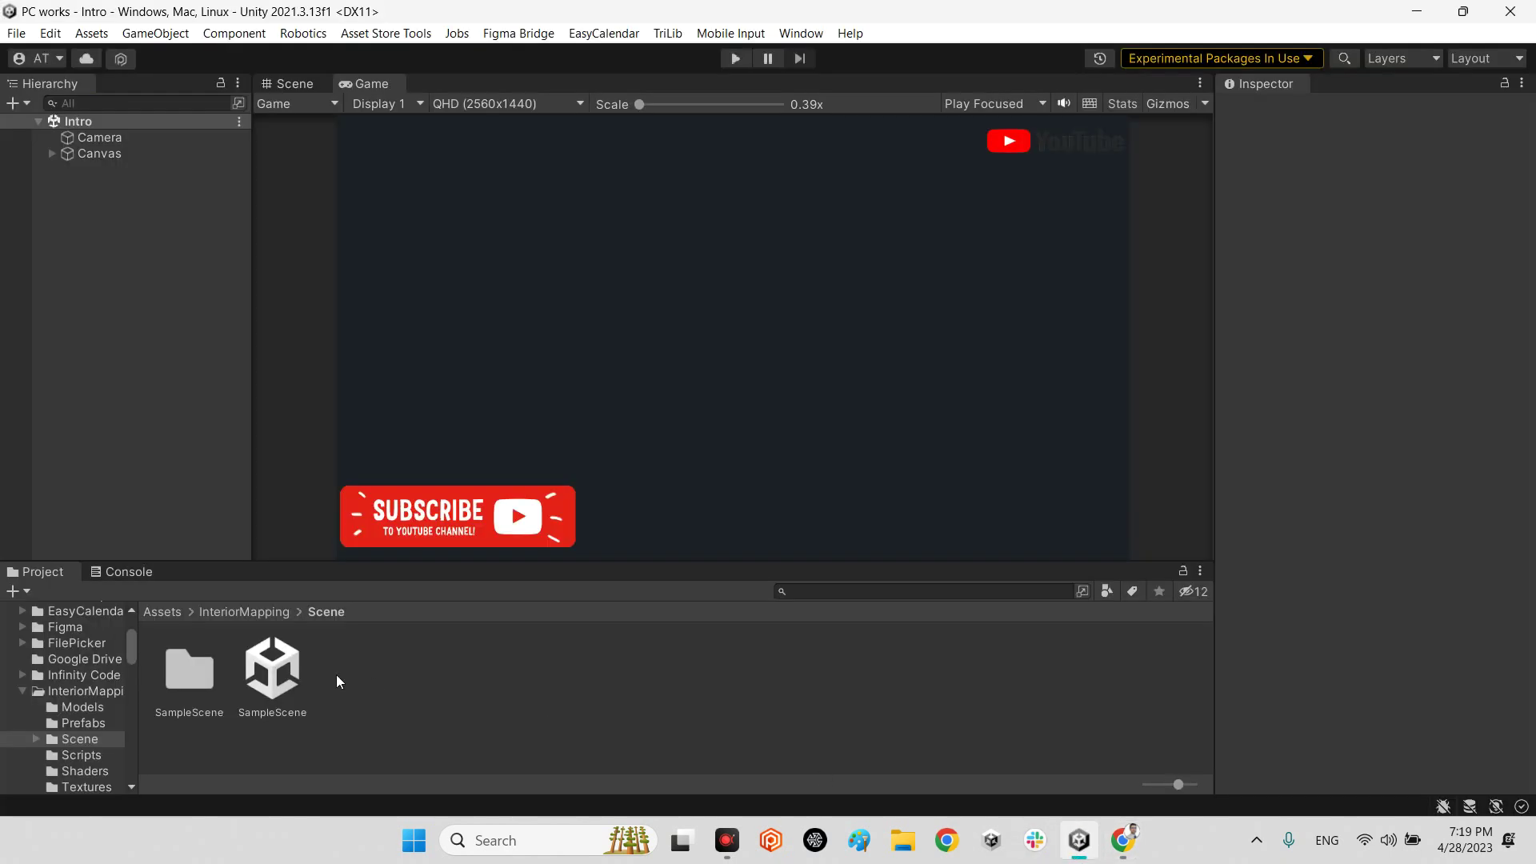
{"action": "left_click", "coordinate": [244, 612]}
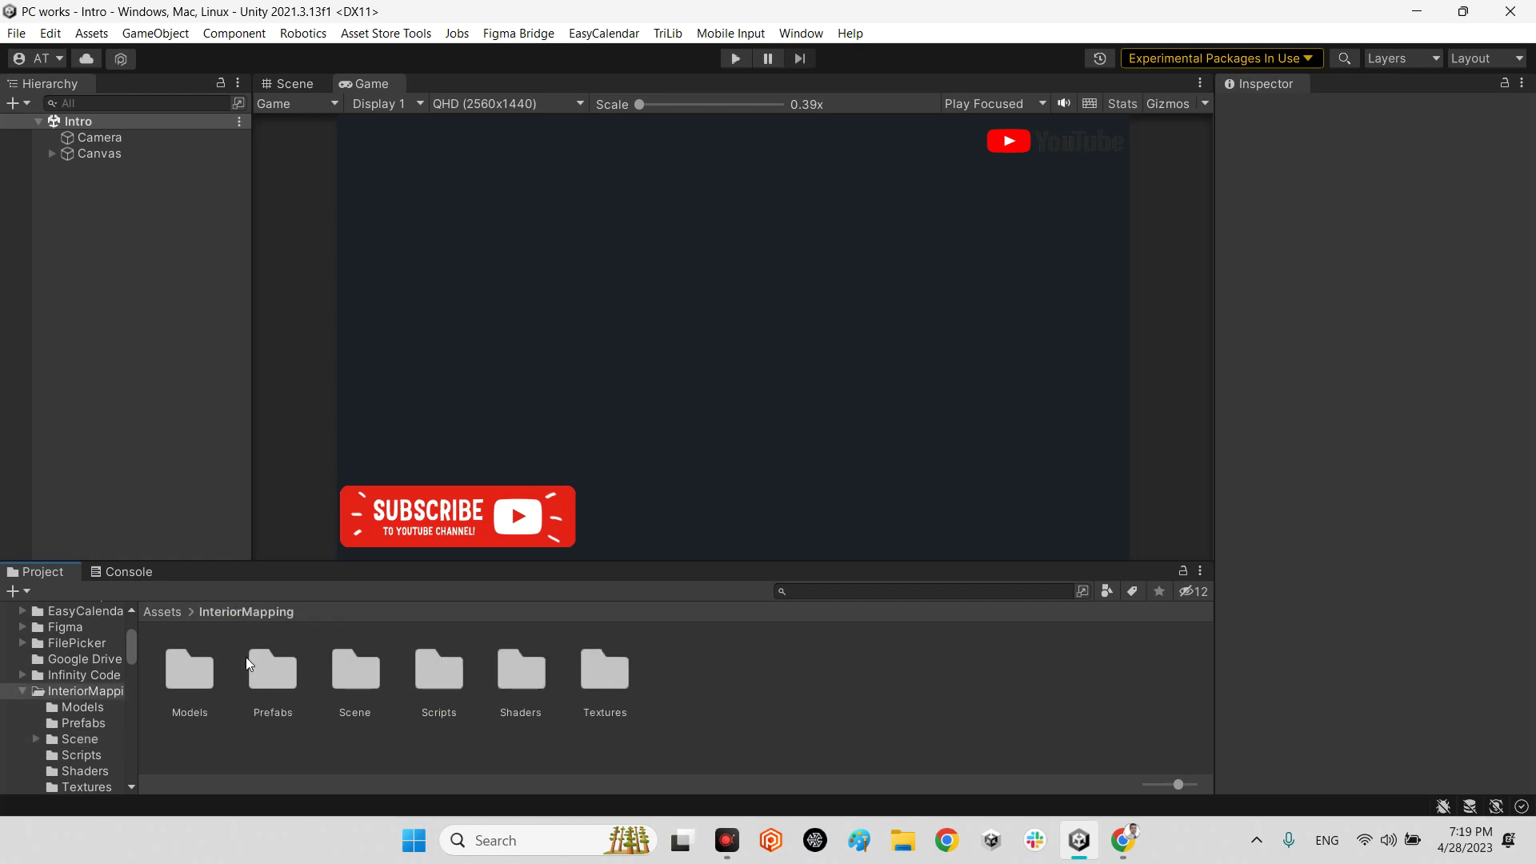
{"action": "double_click", "coordinate": [199, 668]}
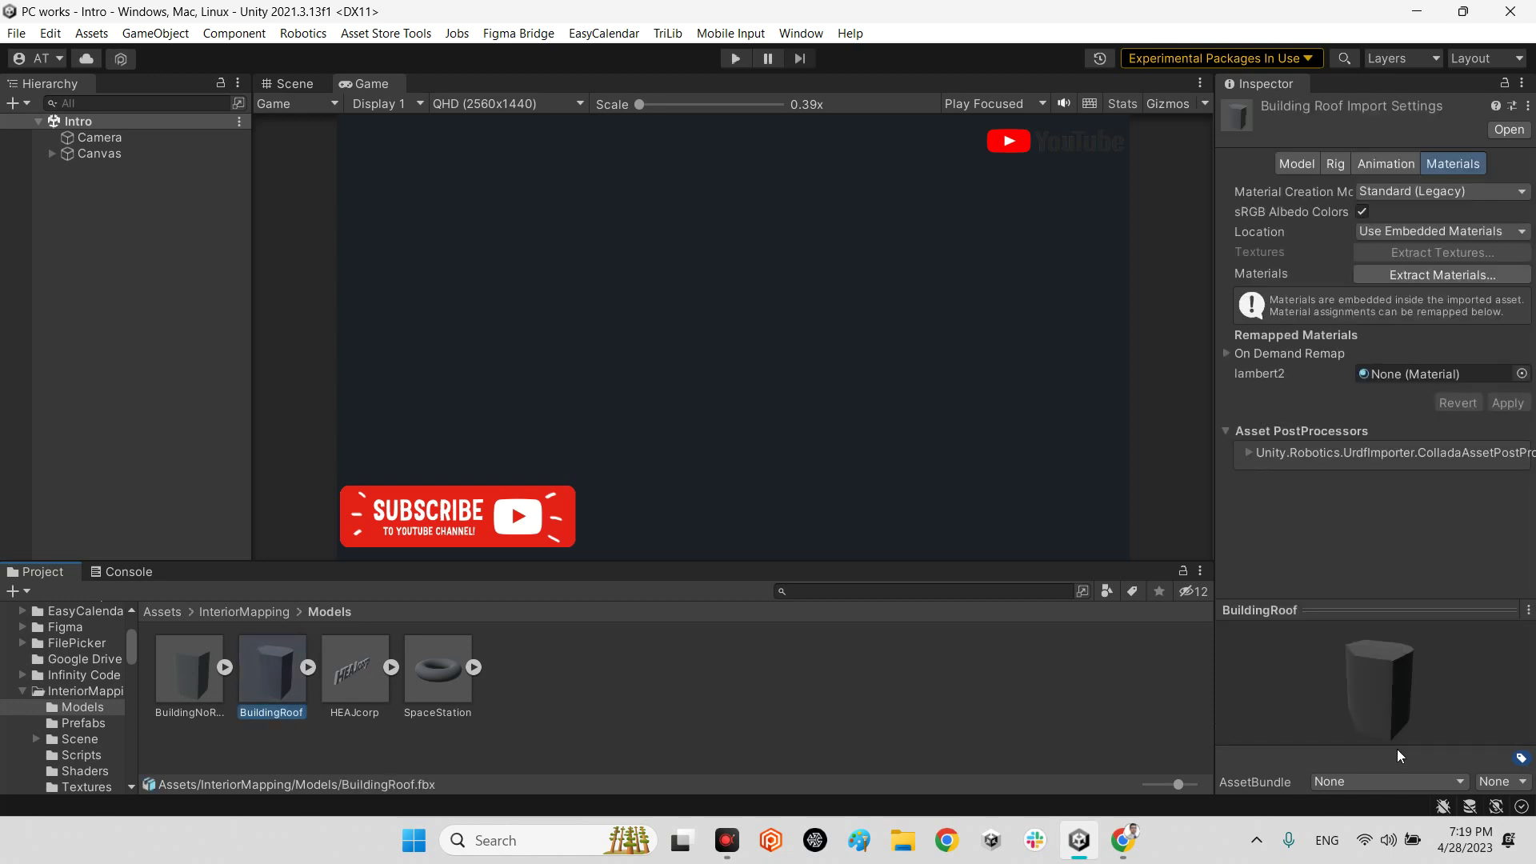
{"action": "left_click_drag", "start_coordinate": [1398, 757], "coordinate": [1284, 734]}
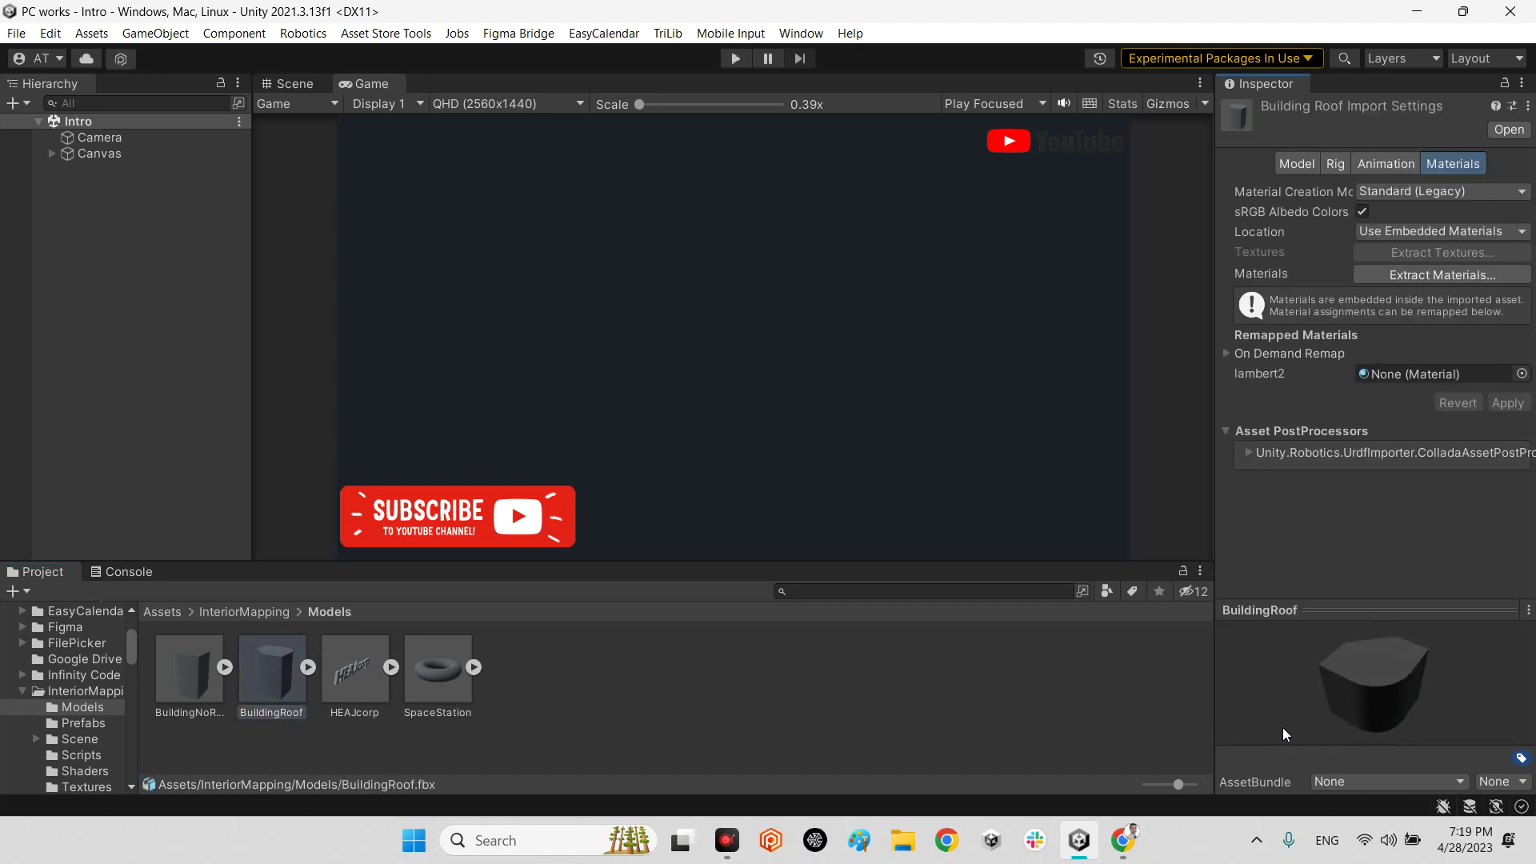
Look through the Prefabs folder, then load SampleScene from the Scene folder.
{"action": "left_click", "coordinate": [274, 612]}
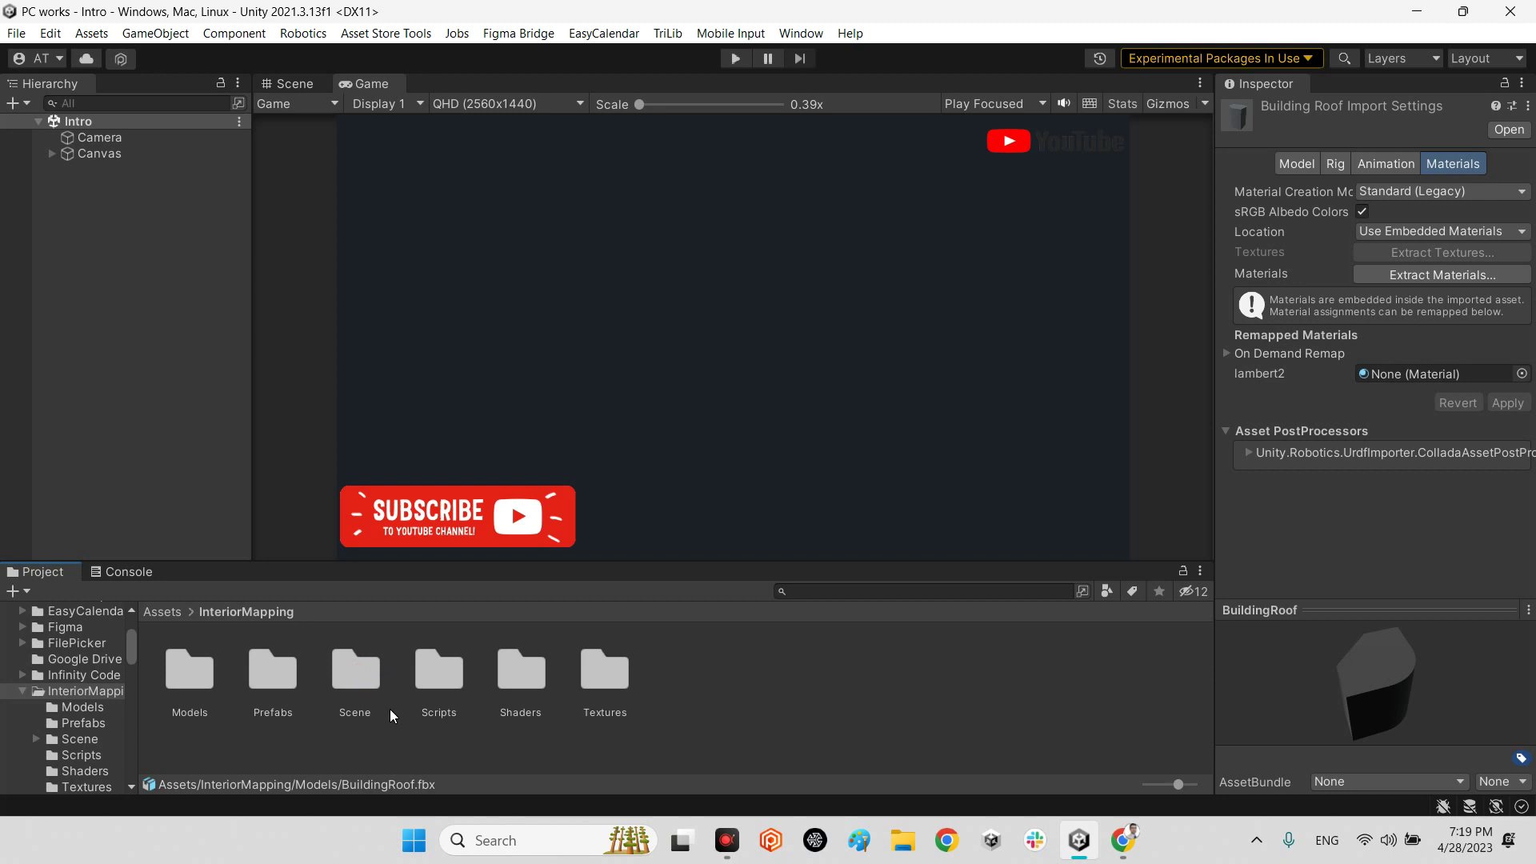
{"action": "double_click", "coordinate": [294, 675]}
{"action": "left_click", "coordinate": [241, 613]}
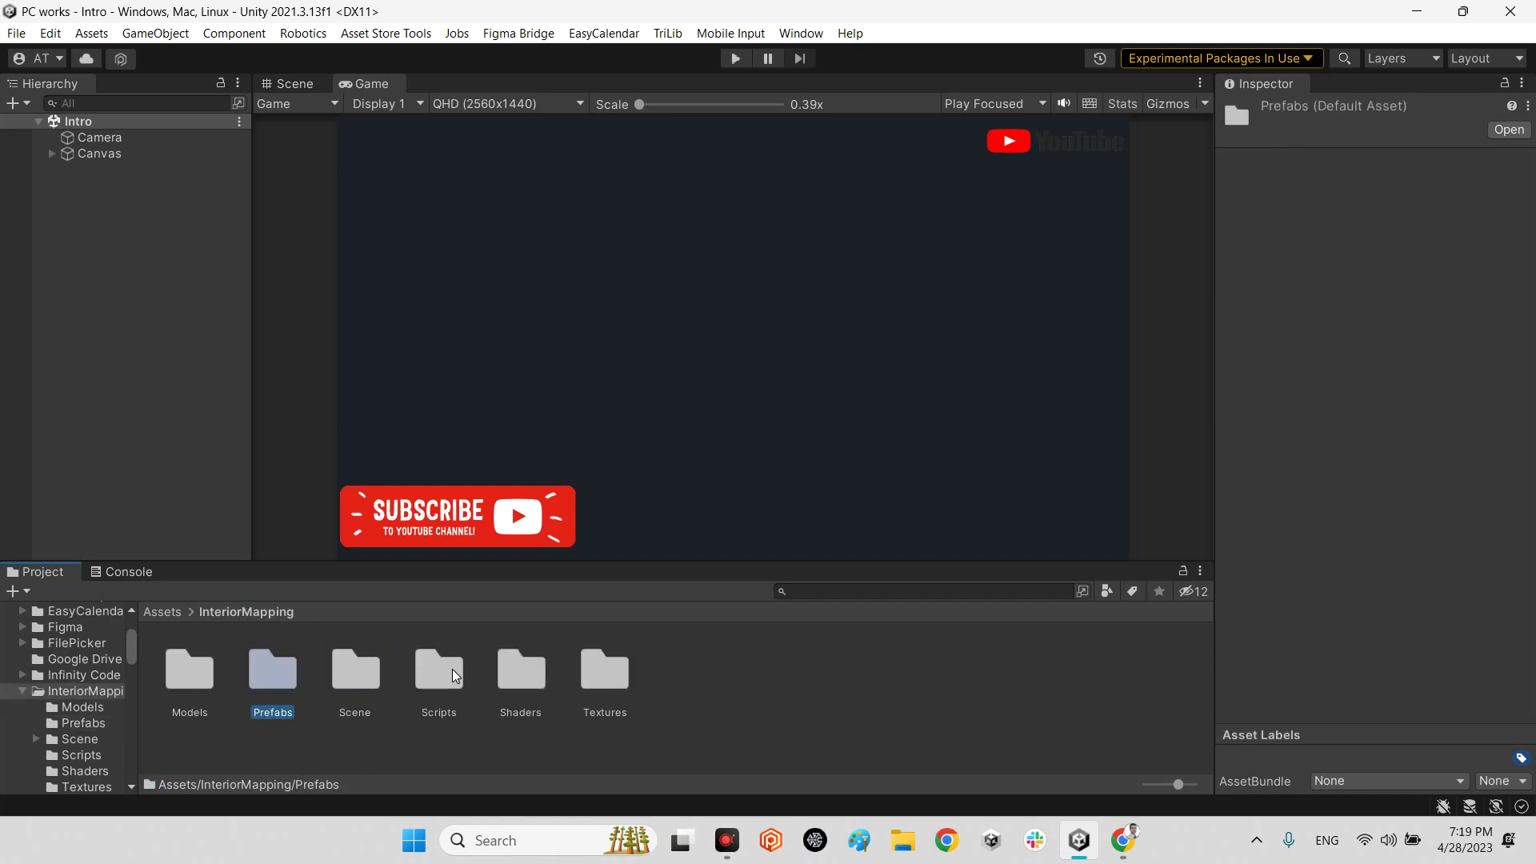
{"action": "double_click", "coordinate": [356, 672]}
{"action": "double_click", "coordinate": [272, 670]}
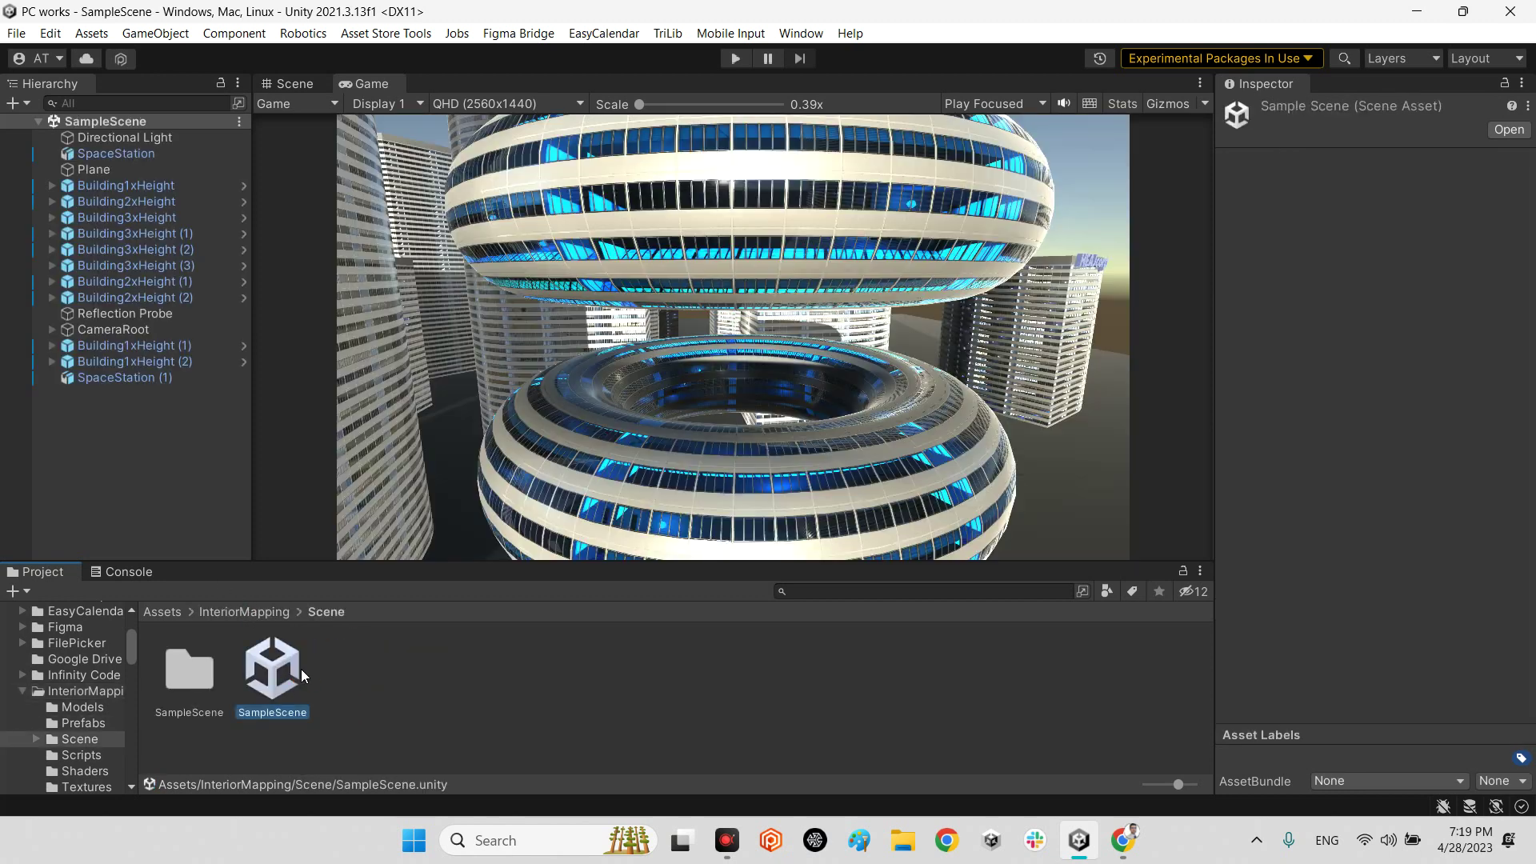
Maximize the Scene view, fly along a facade viewing window interiors, then enter Play mode.
{"action": "left_click", "coordinate": [308, 88]}
{"action": "mouse_move", "coordinate": [720, 360]}
{"action": "right_mouse_down"}
{"action": "mouse_move", "coordinate": [821, 374]}
{"action": "mouse_move", "coordinate": [162, 45]}
{"action": "right_mouse_up"}
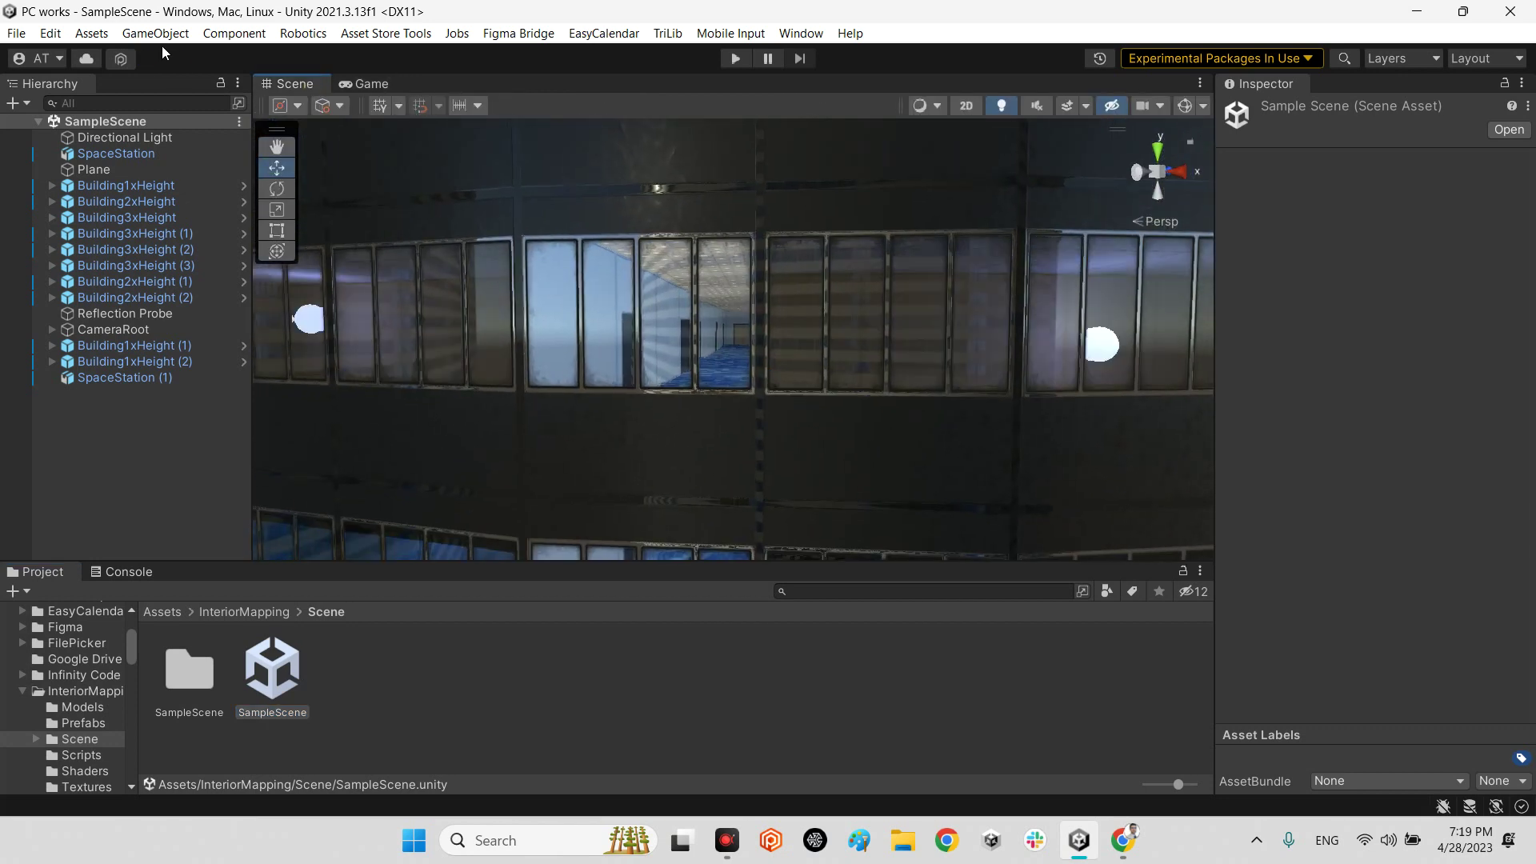
{"action": "double_click", "coordinate": [294, 83]}
{"action": "mouse_move", "coordinate": [932, 333]}
{"action": "right_mouse_down"}
{"action": "mouse_move", "coordinate": [1194, 396]}
{"action": "mouse_move", "coordinate": [1093, 355]}
{"action": "right_mouse_up"}
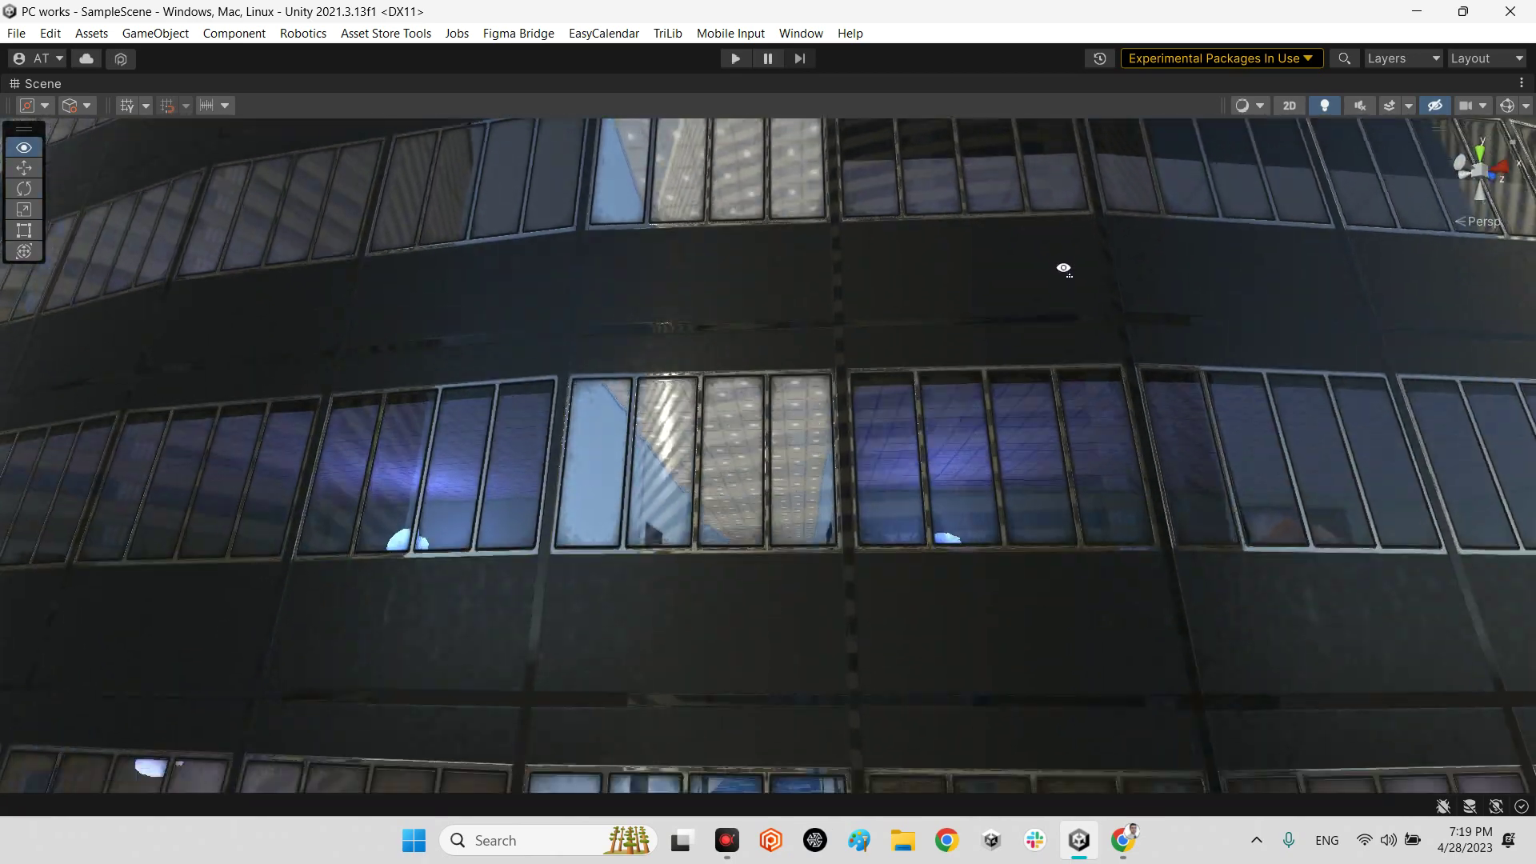
{"action": "mouse_move", "coordinate": [1093, 356]}
{"action": "right_mouse_down"}
{"action": "mouse_move", "coordinate": [1061, 221]}
{"action": "mouse_move", "coordinate": [1059, 450]}
{"action": "mouse_move", "coordinate": [1063, 405]}
{"action": "mouse_move", "coordinate": [853, 209]}
{"action": "mouse_move", "coordinate": [1258, 210]}
{"action": "mouse_move", "coordinate": [1200, 278]}
{"action": "mouse_move", "coordinate": [1073, 251]}
{"action": "mouse_move", "coordinate": [841, 316]}
{"action": "mouse_move", "coordinate": [1013, 381]}
{"action": "mouse_move", "coordinate": [1183, 397]}
{"action": "mouse_move", "coordinate": [849, 380]}
{"action": "mouse_move", "coordinate": [200, 406]}
{"action": "mouse_move", "coordinate": [229, 408]}
{"action": "mouse_move", "coordinate": [242, 388]}
{"action": "mouse_move", "coordinate": [213, 397]}
{"action": "mouse_move", "coordinate": [248, 464]}
{"action": "mouse_move", "coordinate": [275, 468]}
{"action": "mouse_move", "coordinate": [496, 459]}
{"action": "right_mouse_up"}
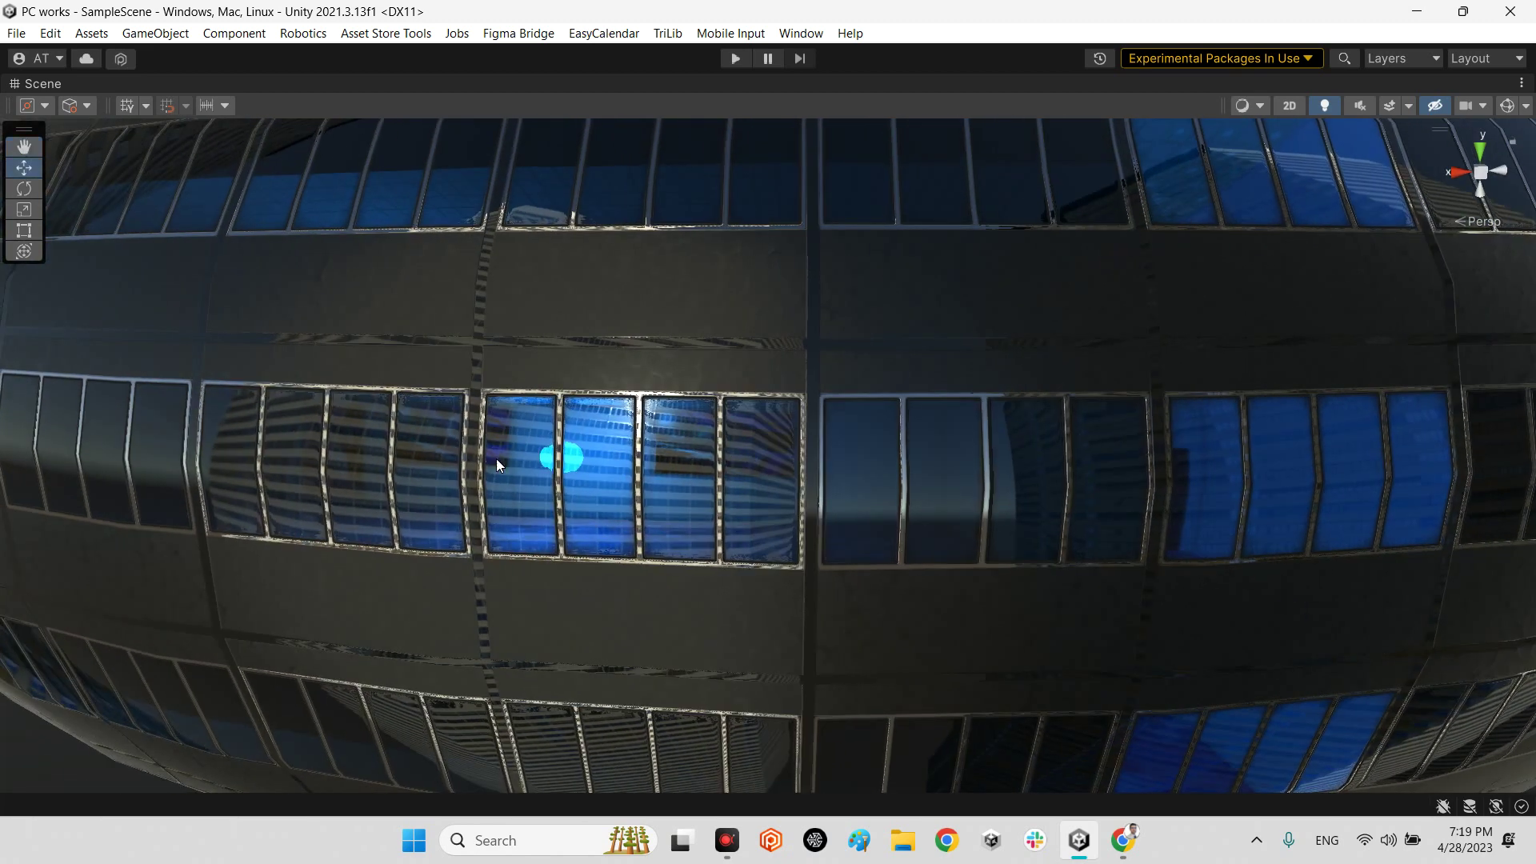
{"action": "left_click", "coordinate": [736, 58]}
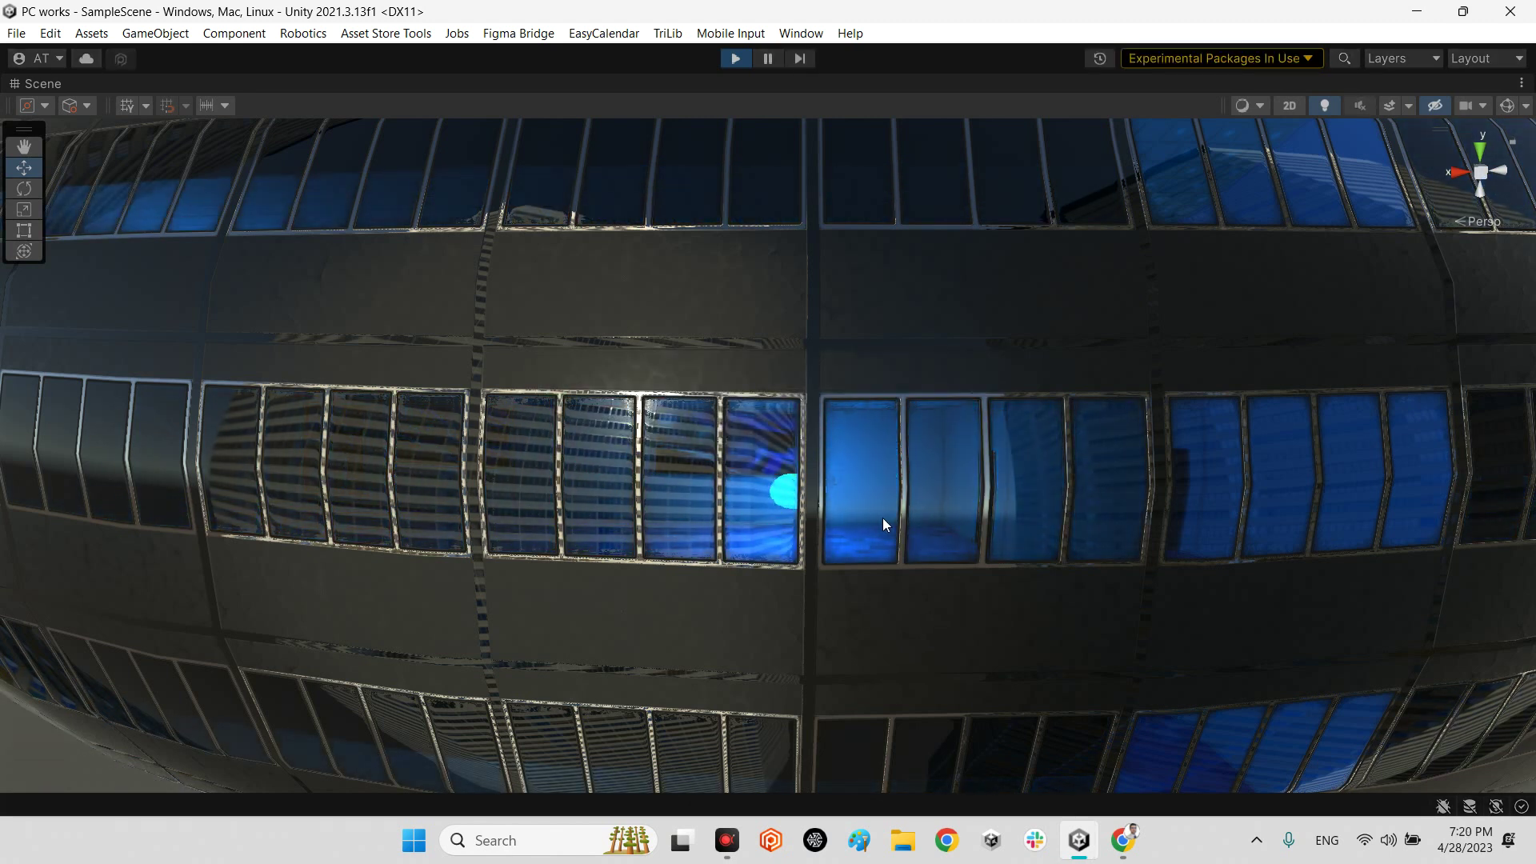
Fly past the ring-shaped stations' curved windows, then stop Play mode.
{"action": "right_click_drag", "start_coordinate": [877, 504], "coordinate": [724, 516]}
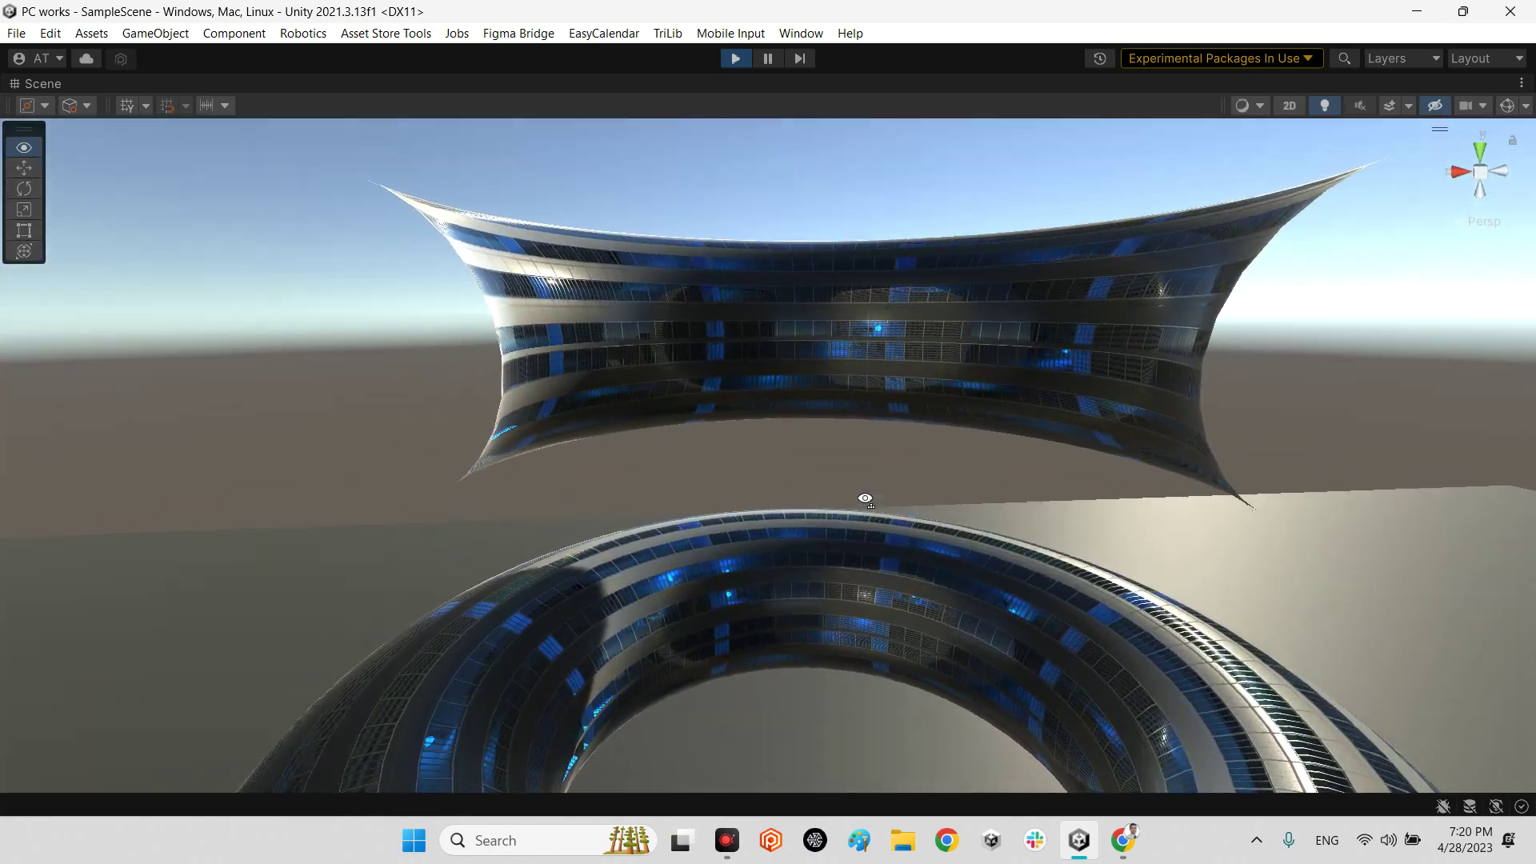
{"action": "mouse_move", "coordinate": [724, 516]}
{"action": "right_mouse_down"}
{"action": "mouse_move", "coordinate": [789, 404]}
{"action": "mouse_move", "coordinate": [1221, 501]}
{"action": "mouse_move", "coordinate": [1360, 395]}
{"action": "right_mouse_up"}
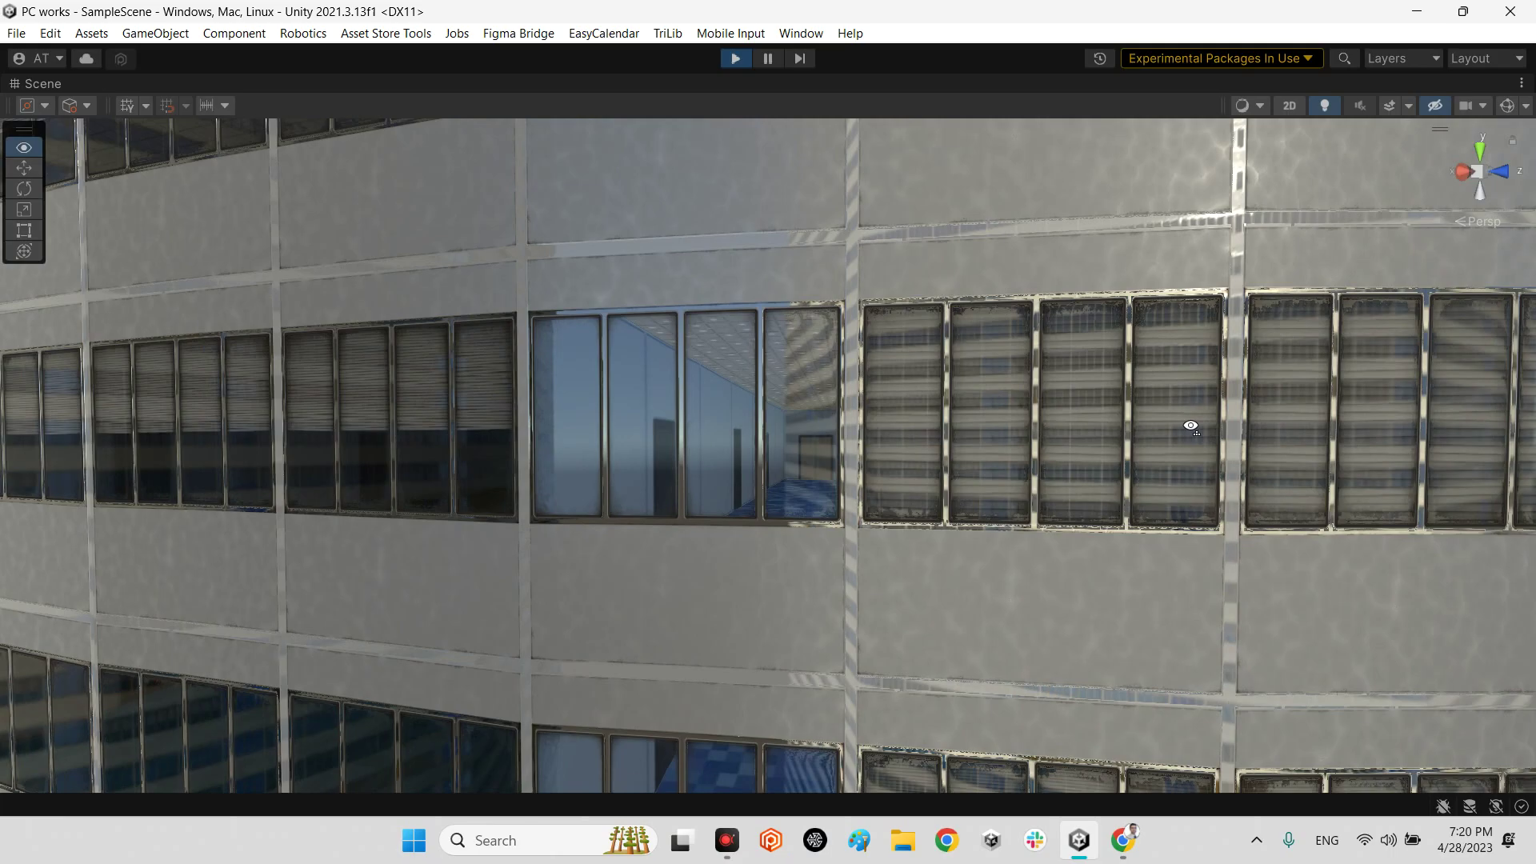
{"action": "mouse_move", "coordinate": [1360, 394]}
{"action": "right_mouse_down"}
{"action": "mouse_move", "coordinate": [1208, 424]}
{"action": "mouse_move", "coordinate": [1259, 465]}
{"action": "mouse_move", "coordinate": [1359, 474]}
{"action": "right_mouse_up"}
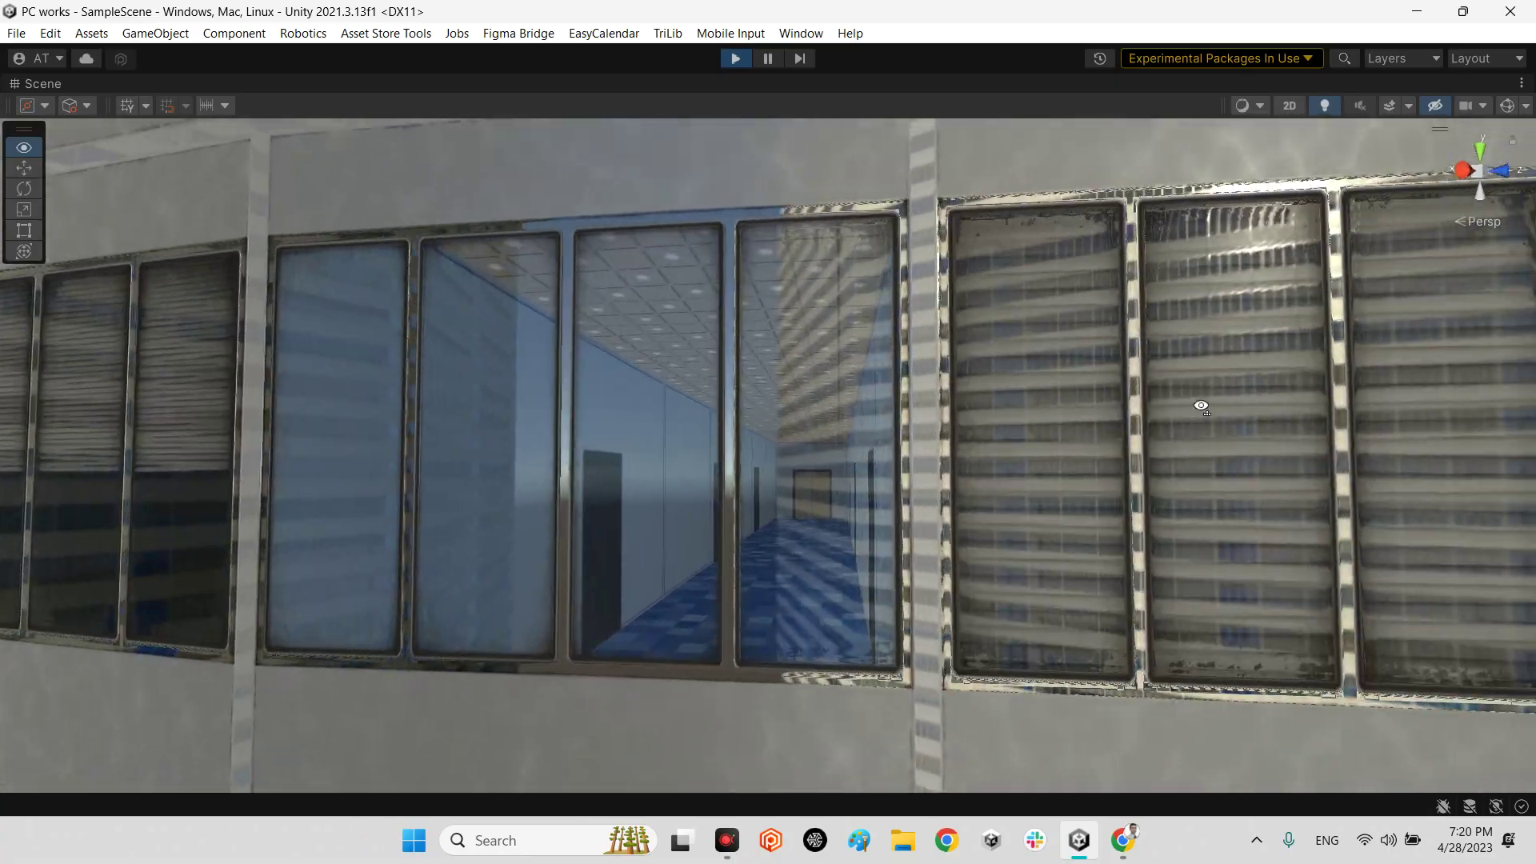
{"action": "mouse_move", "coordinate": [1359, 475]}
{"action": "right_mouse_down"}
{"action": "mouse_move", "coordinate": [1217, 416]}
{"action": "mouse_move", "coordinate": [1377, 435]}
{"action": "mouse_move", "coordinate": [456, 199]}
{"action": "mouse_move", "coordinate": [390, 447]}
{"action": "right_mouse_up"}
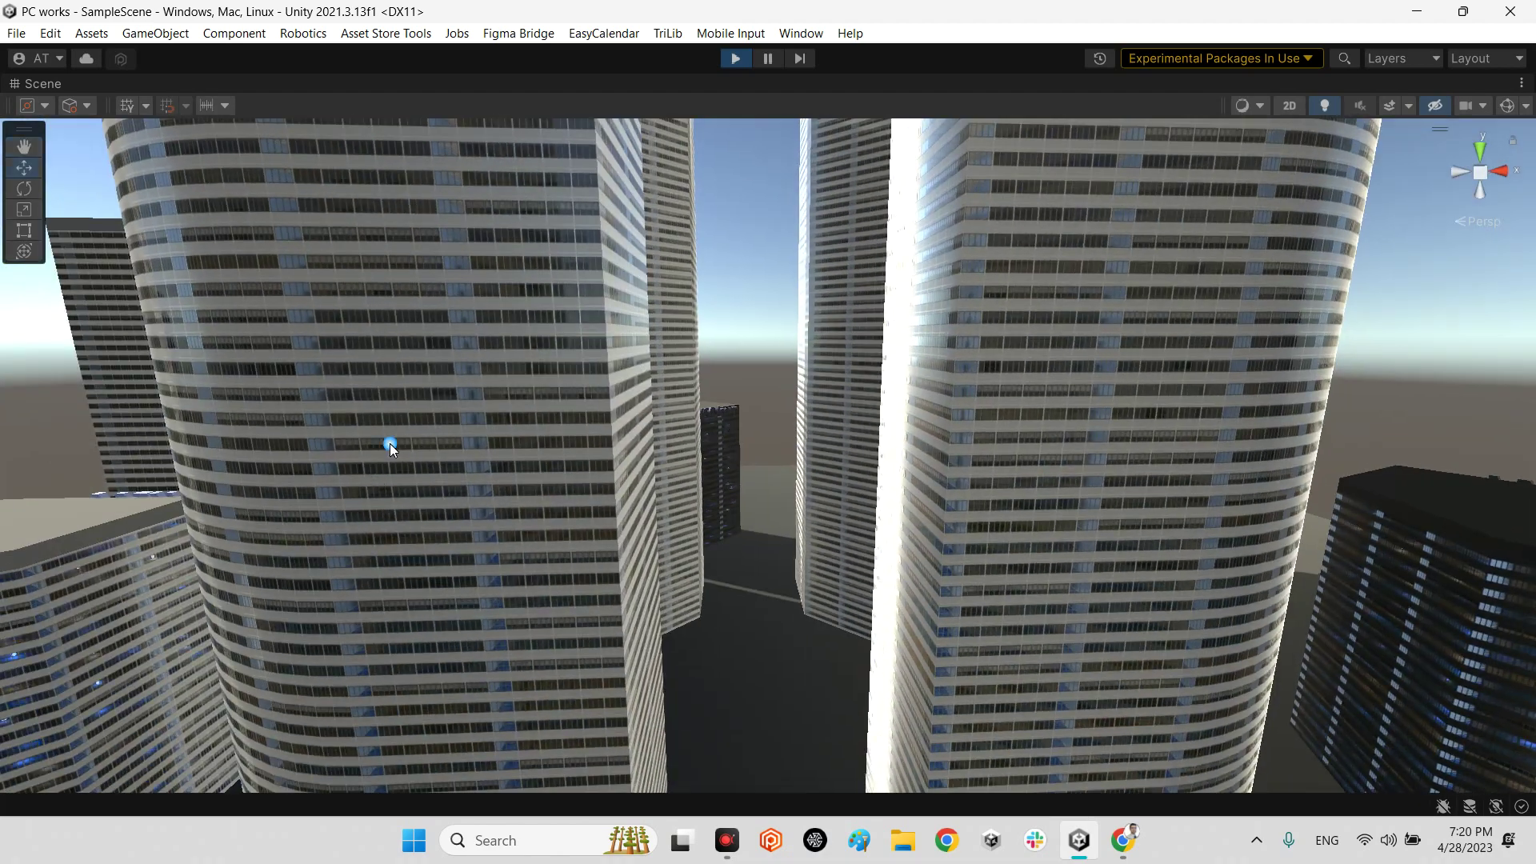
{"action": "left_click", "coordinate": [730, 57]}
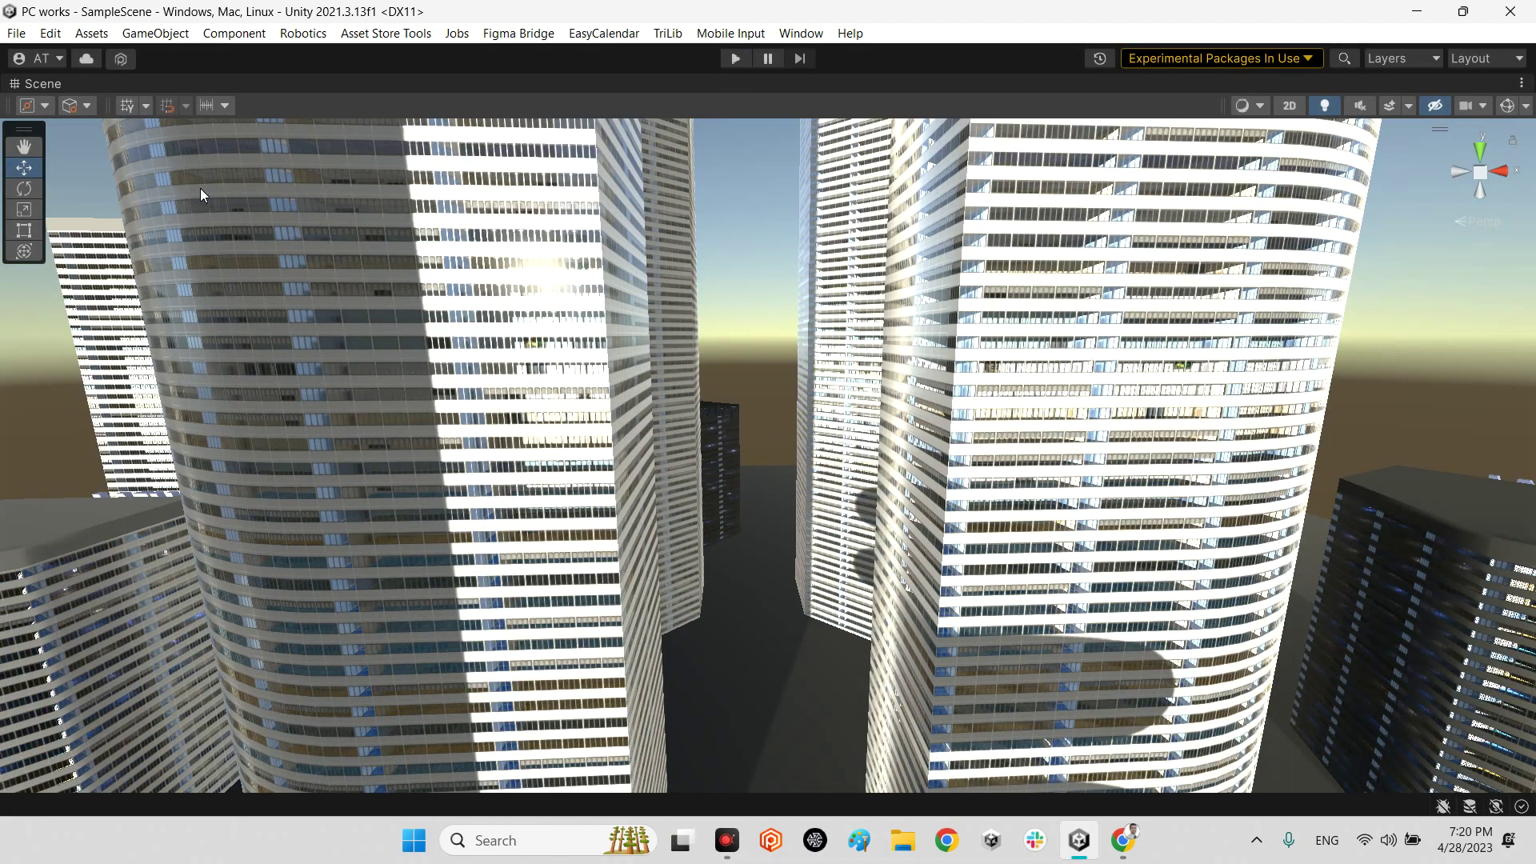
Fly up to a tall tower's facade and frame the window showing a corridor interior.
{"action": "right_click_drag", "start_coordinate": [201, 189], "coordinate": [1105, 422]}
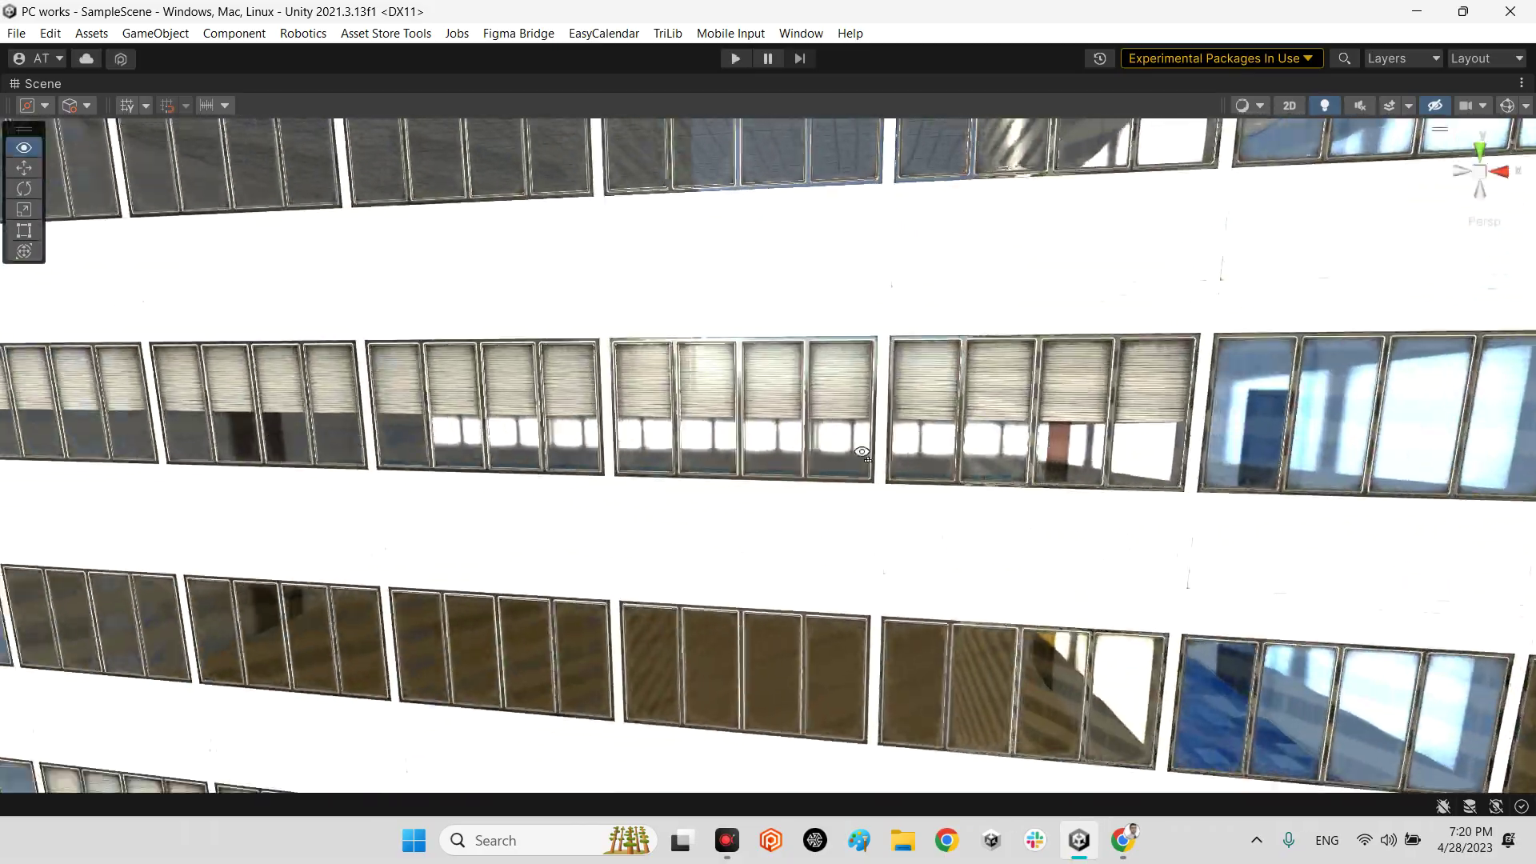
{"action": "mouse_move", "coordinate": [1105, 421]}
{"action": "right_mouse_down"}
{"action": "mouse_move", "coordinate": [804, 467]}
{"action": "mouse_move", "coordinate": [914, 425]}
{"action": "mouse_move", "coordinate": [876, 452]}
{"action": "right_mouse_up"}
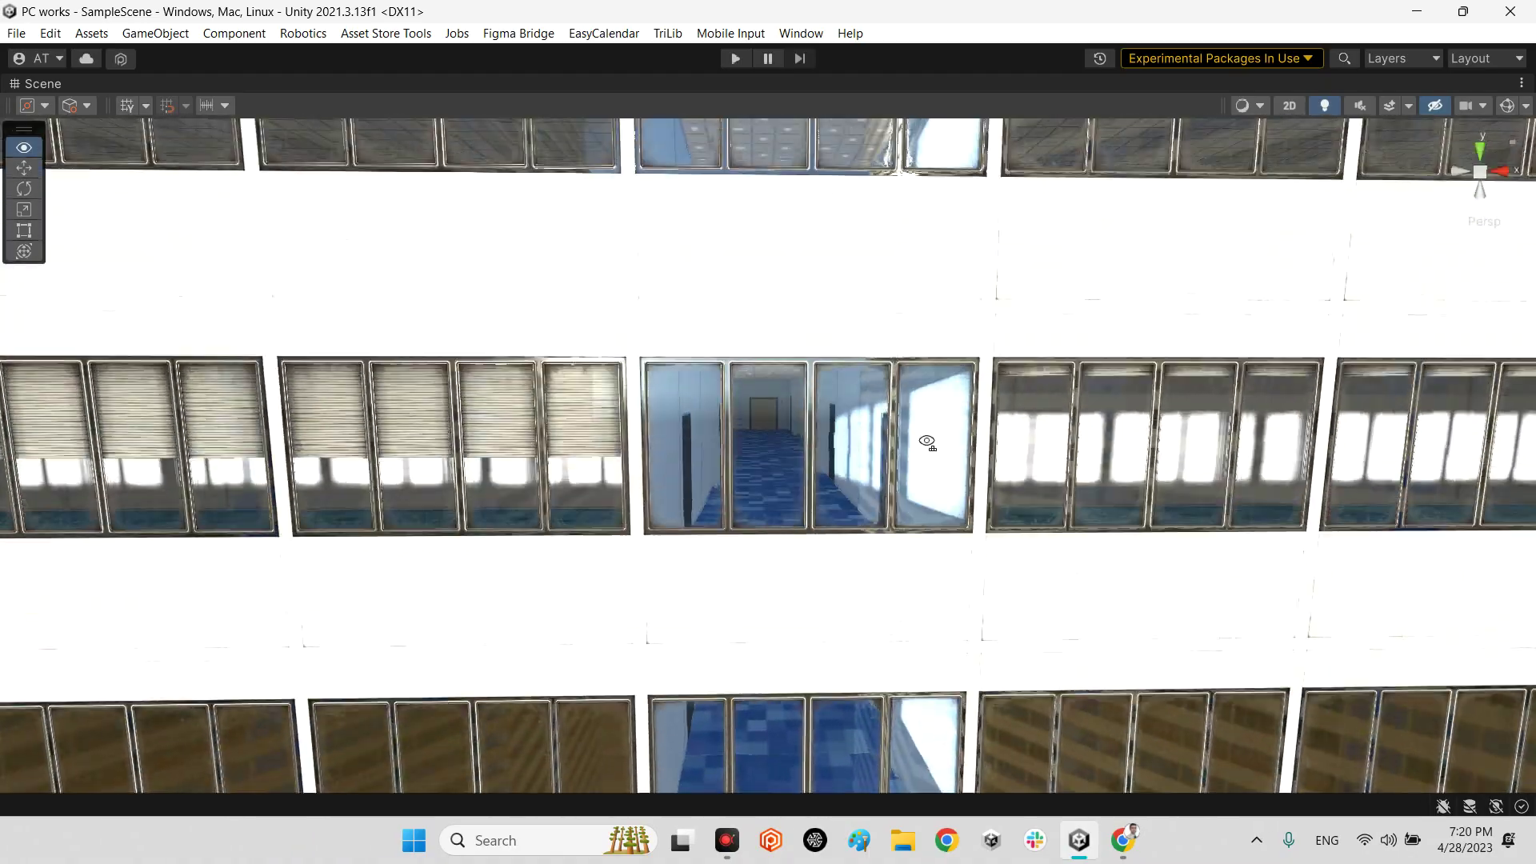
{"action": "mouse_move", "coordinate": [876, 452]}
{"action": "right_mouse_down"}
{"action": "mouse_move", "coordinate": [984, 450]}
{"action": "mouse_move", "coordinate": [268, 225]}
{"action": "right_mouse_up"}
Restore the editor layout, select Building1xHeight and orbit toward the city towers.
{"action": "double_click", "coordinate": [34, 85]}
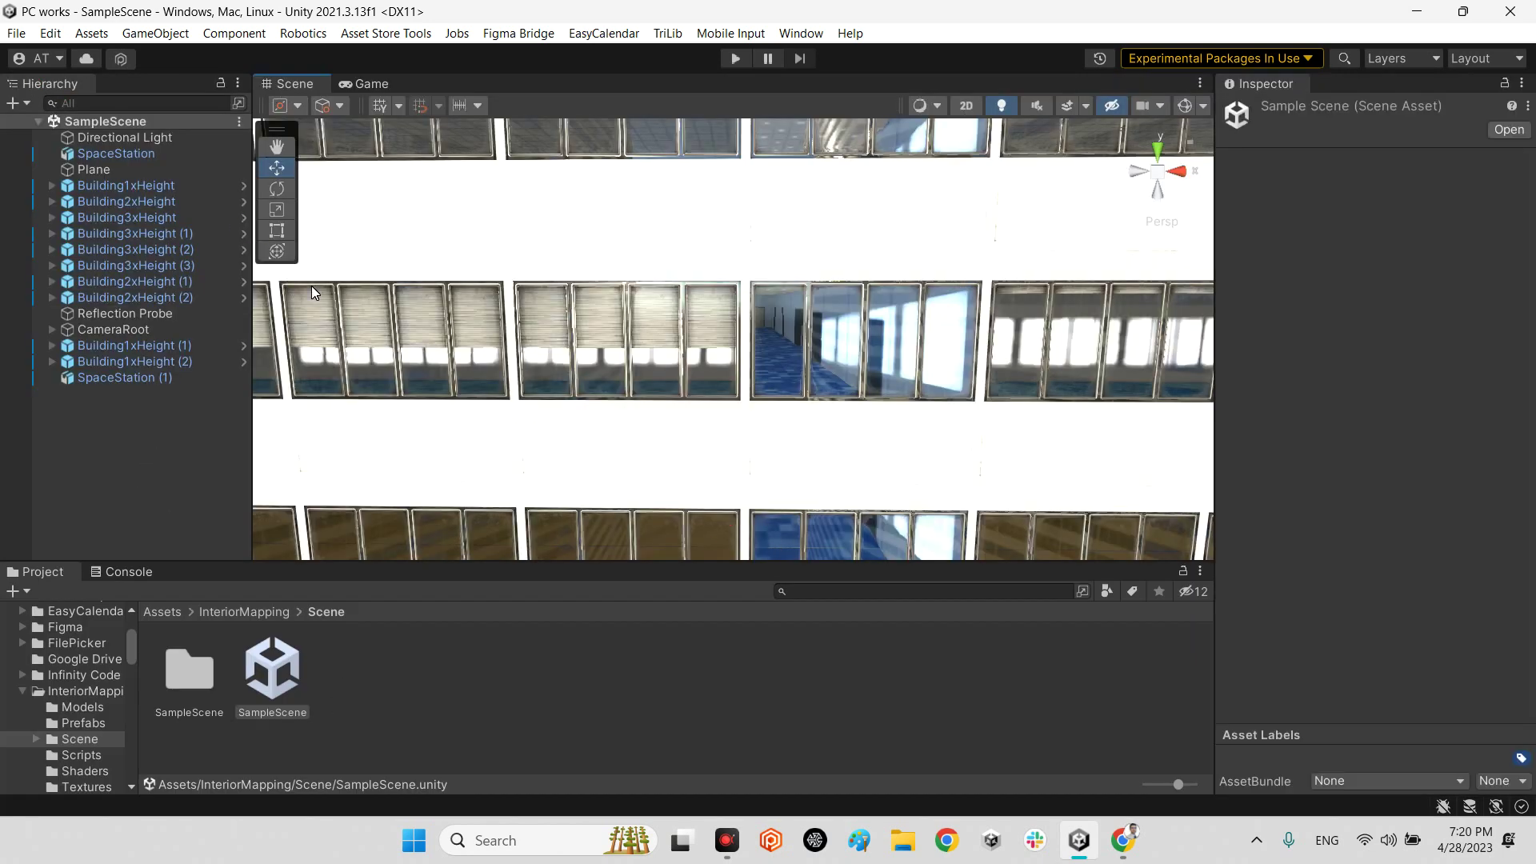
{"action": "left_click", "coordinate": [90, 186]}
{"action": "mouse_move", "coordinate": [704, 326]}
{"action": "right_mouse_down"}
{"action": "mouse_move", "coordinate": [486, 324]}
{"action": "mouse_move", "coordinate": [117, 191]}
{"action": "right_mouse_up"}
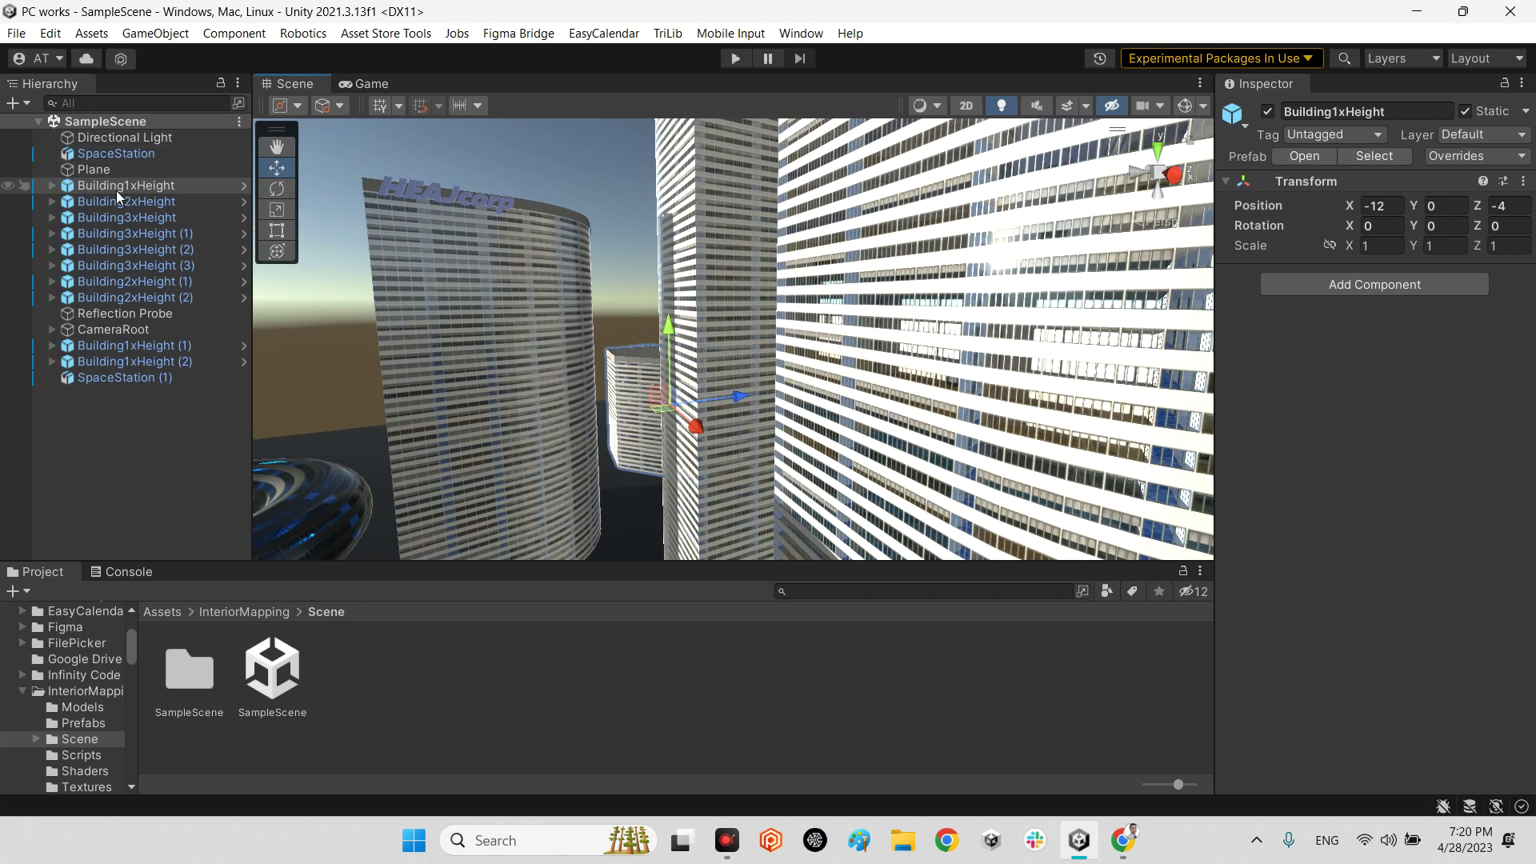
Expand CameraRoot and inspect the Main Camera's Flare Layer and Camera components.
{"action": "left_click", "coordinate": [76, 328]}
{"action": "left_click", "coordinate": [48, 329]}
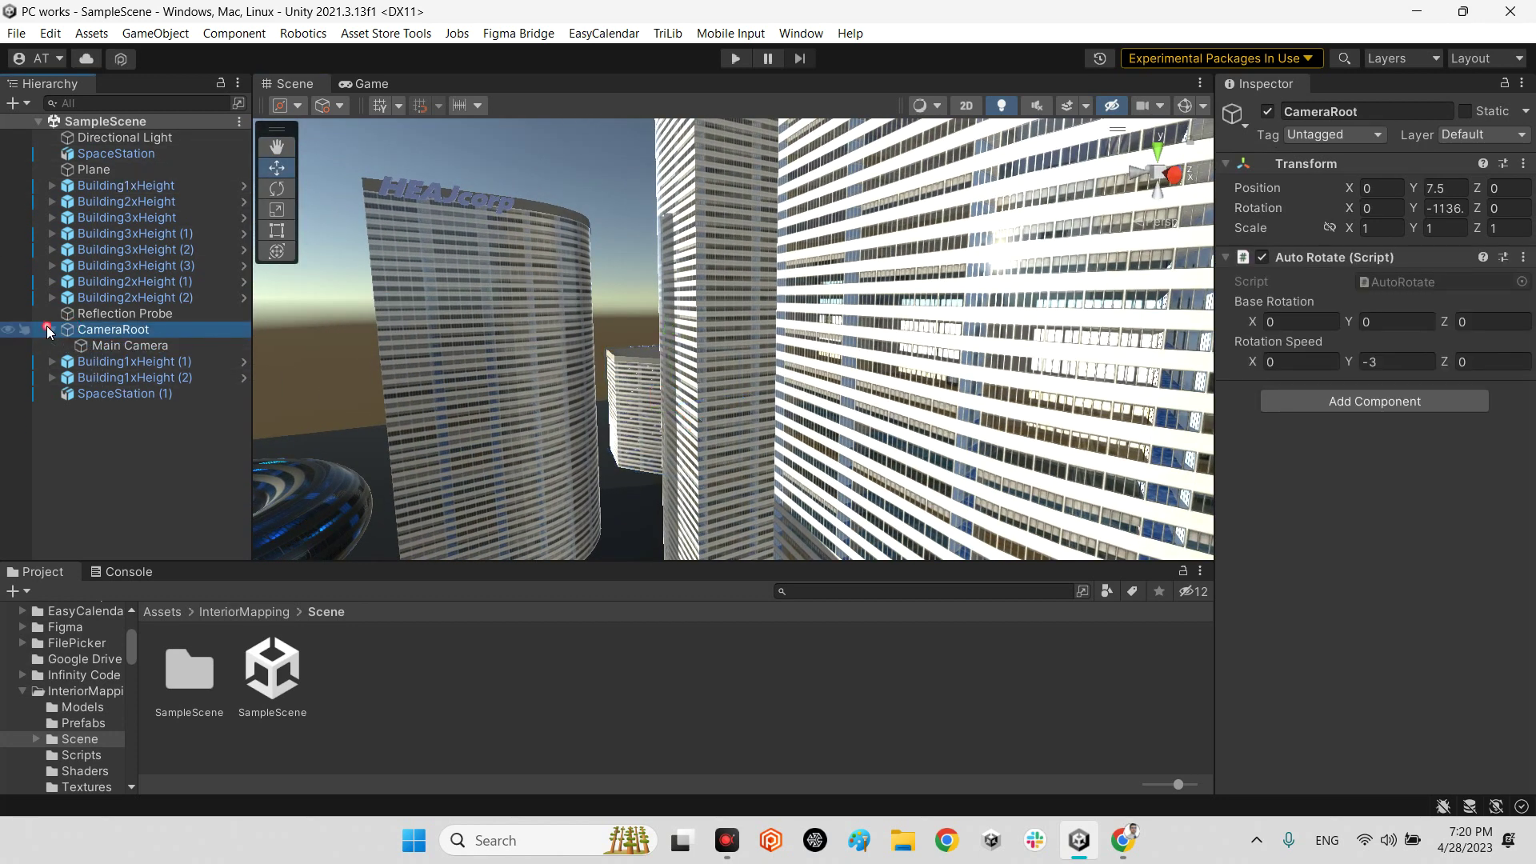
{"action": "left_click", "coordinate": [105, 345]}
{"action": "left_click", "coordinate": [1293, 280]}
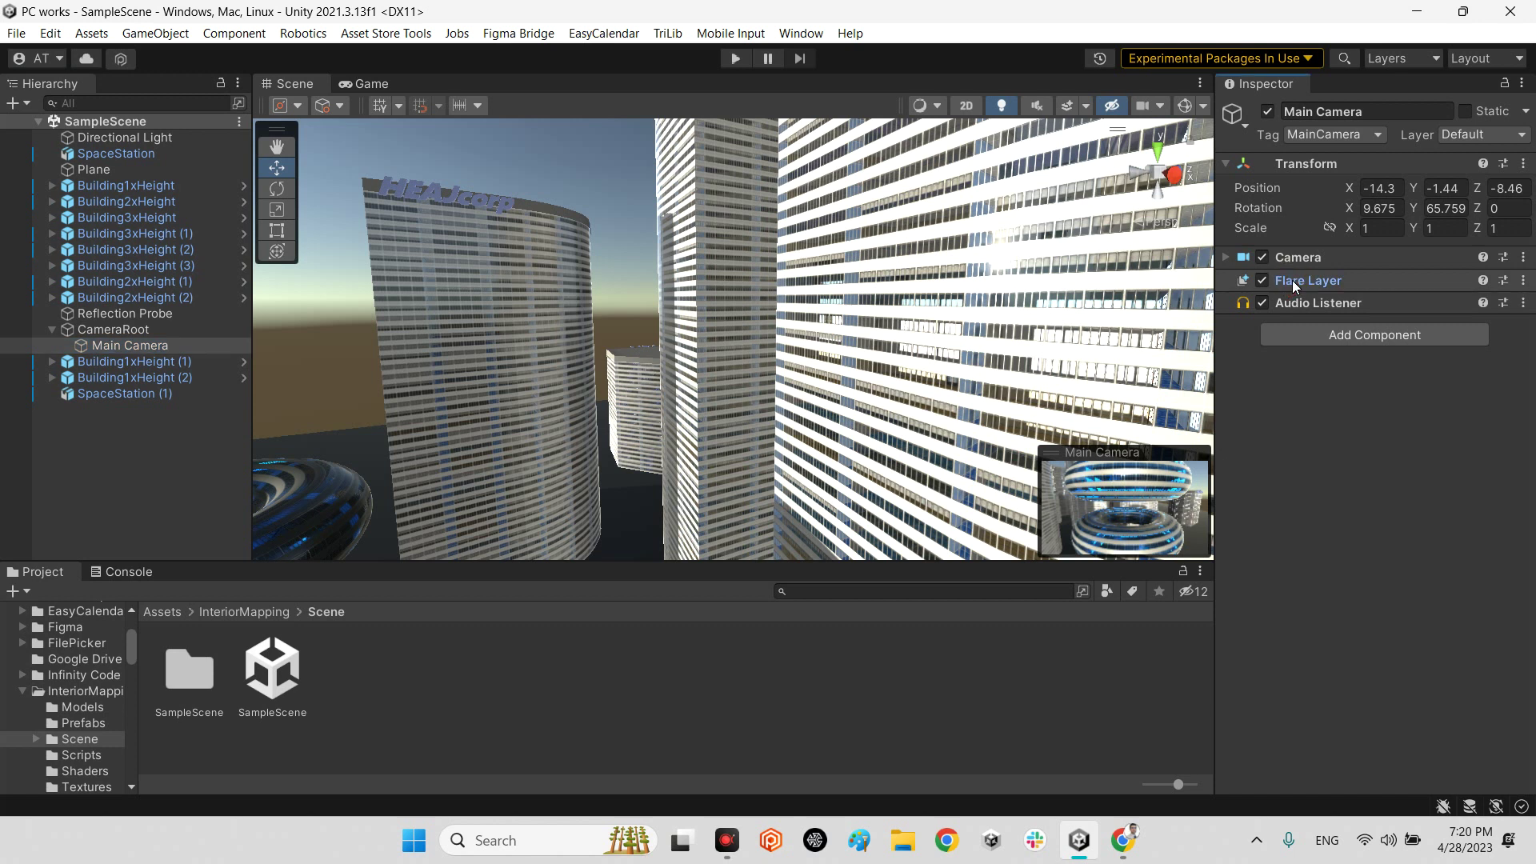
{"action": "left_click", "coordinate": [1302, 261]}
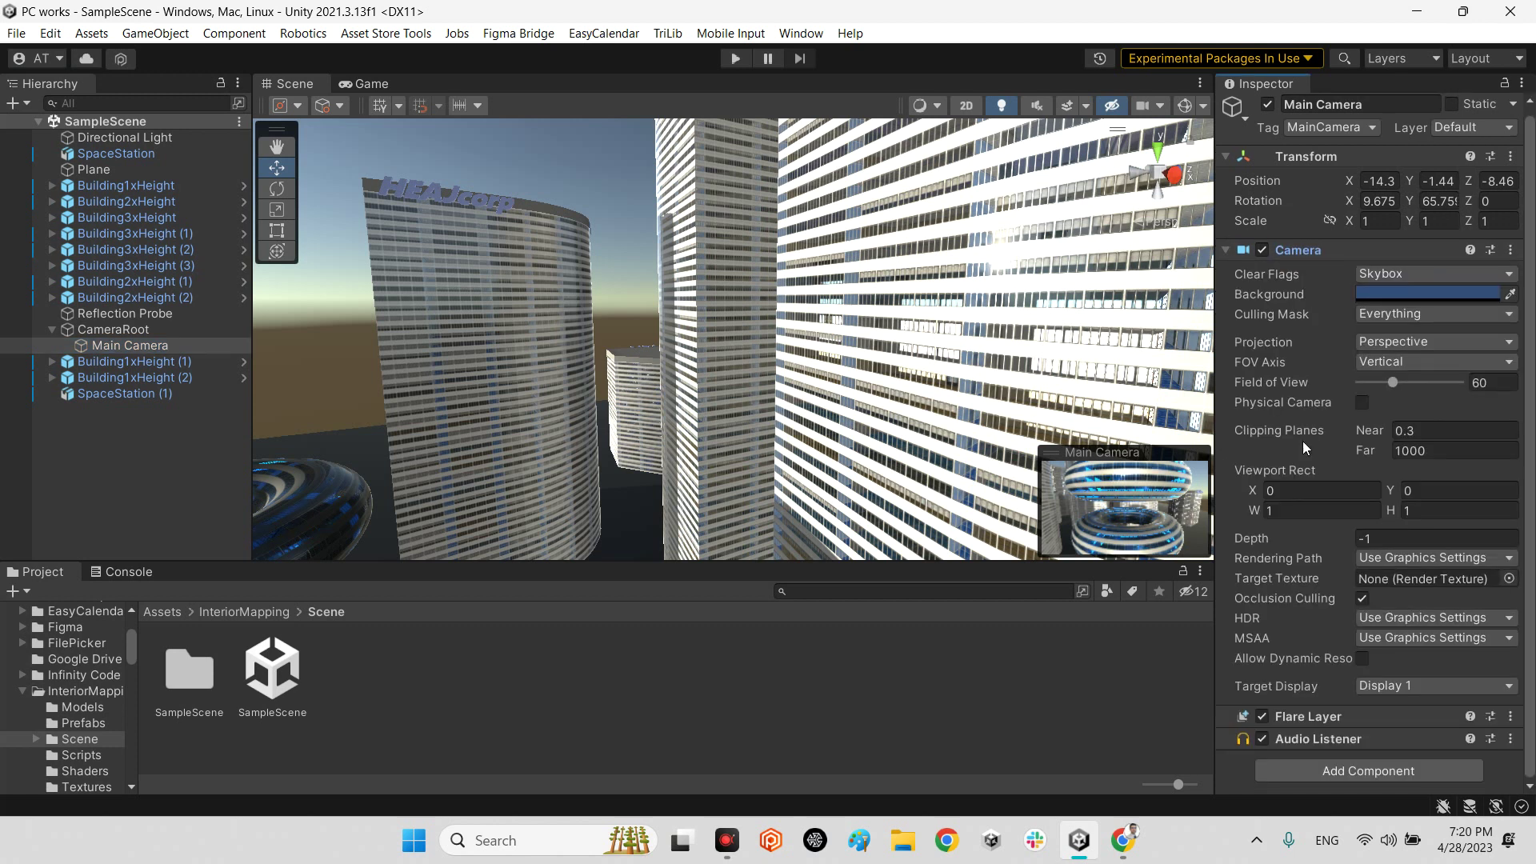
{"action": "left_click", "coordinate": [1288, 252]}
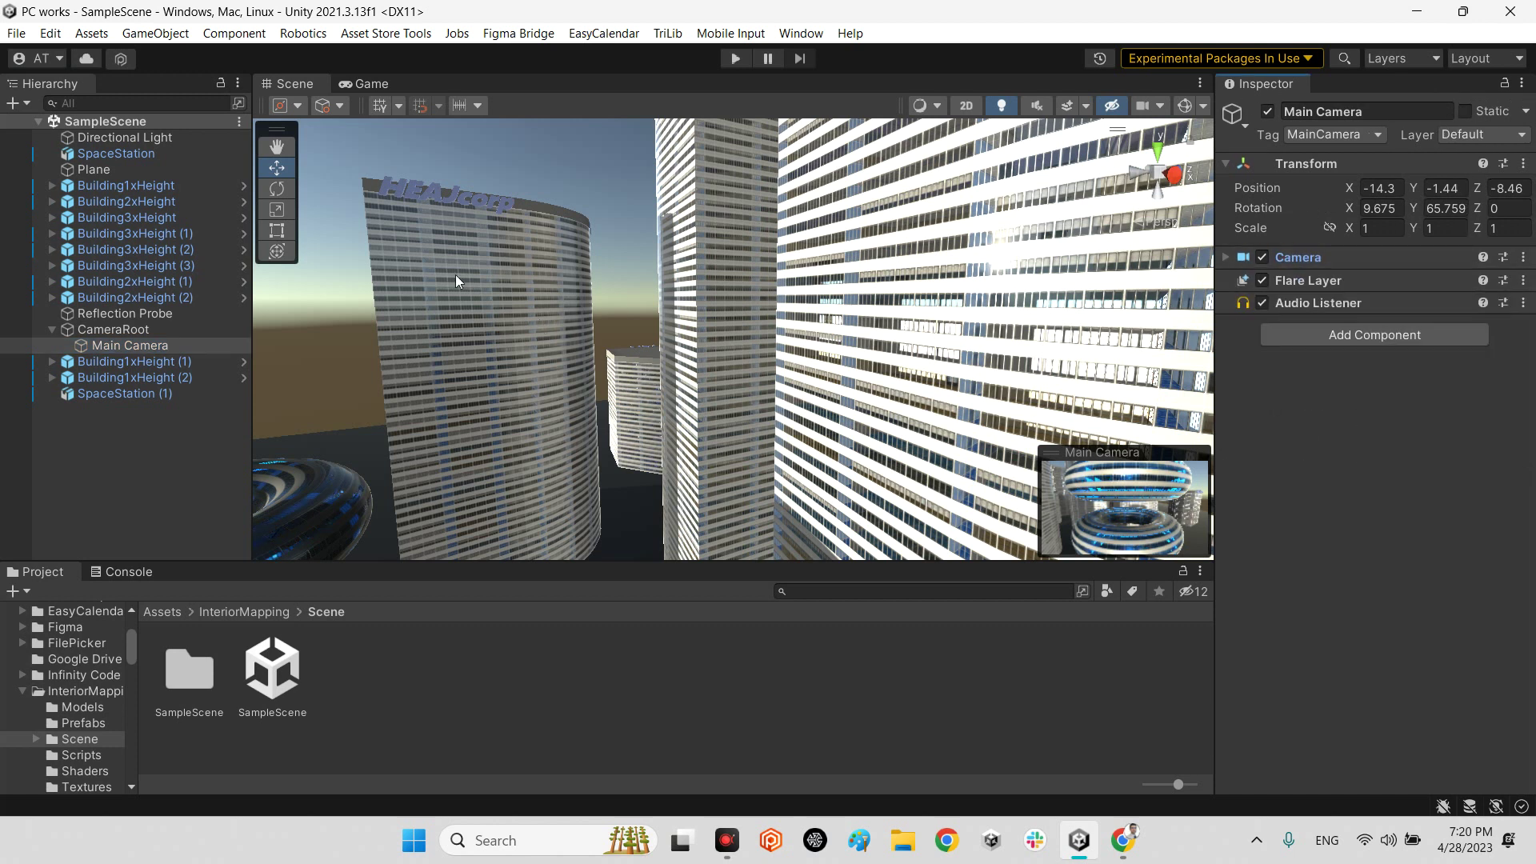
Zoom onto the SpaceStation torus and ping its normal and albedo atlases, viewing BuildingAtlas.
{"action": "left_click", "coordinate": [93, 156]}
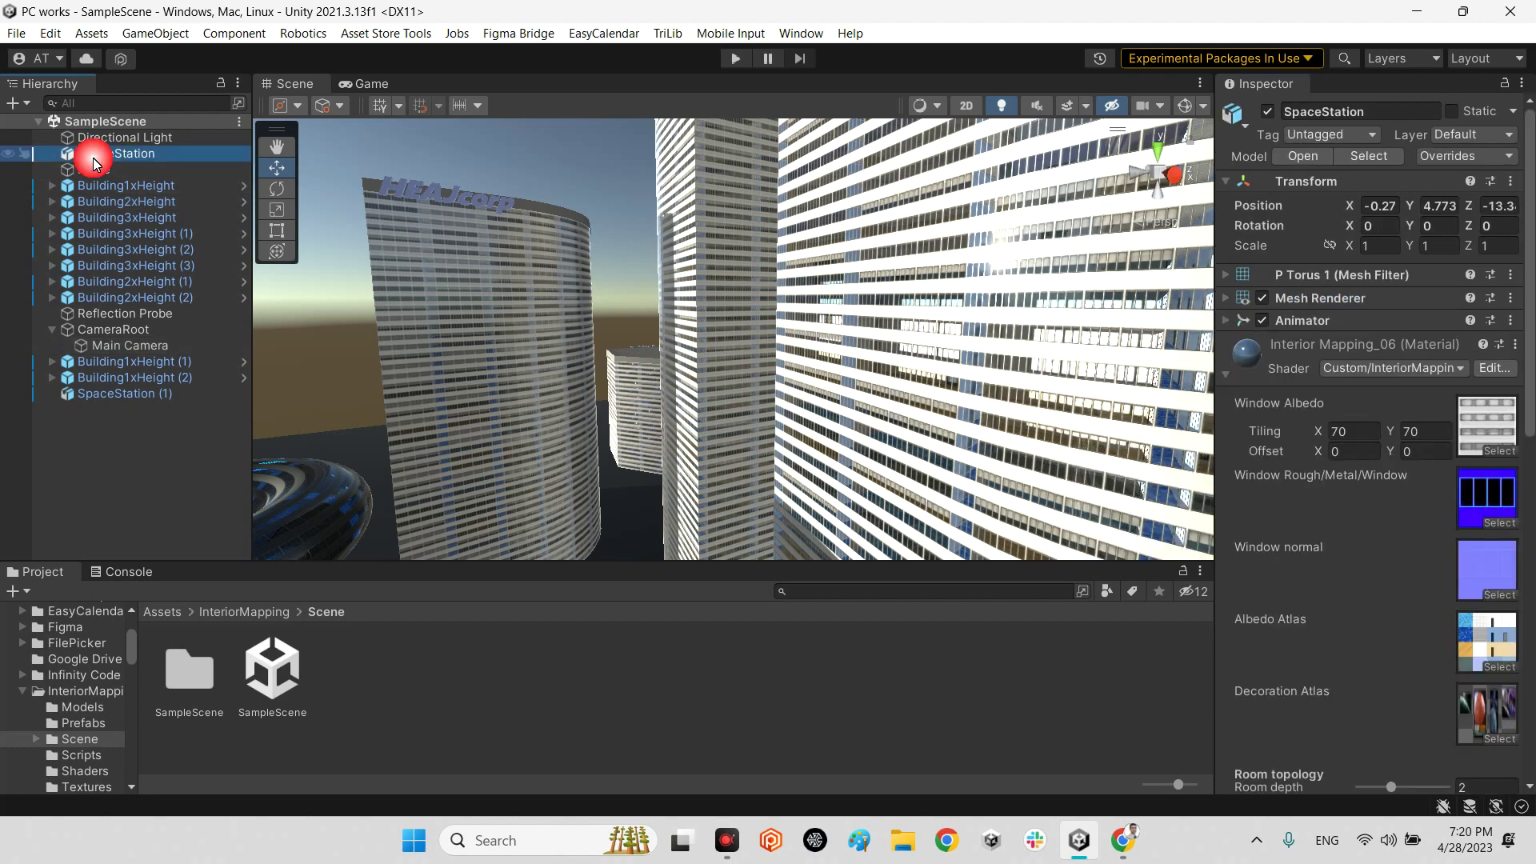
{"action": "left_click_drag", "start_coordinate": [294, 231], "coordinate": [341, 405], "text": "alt"}
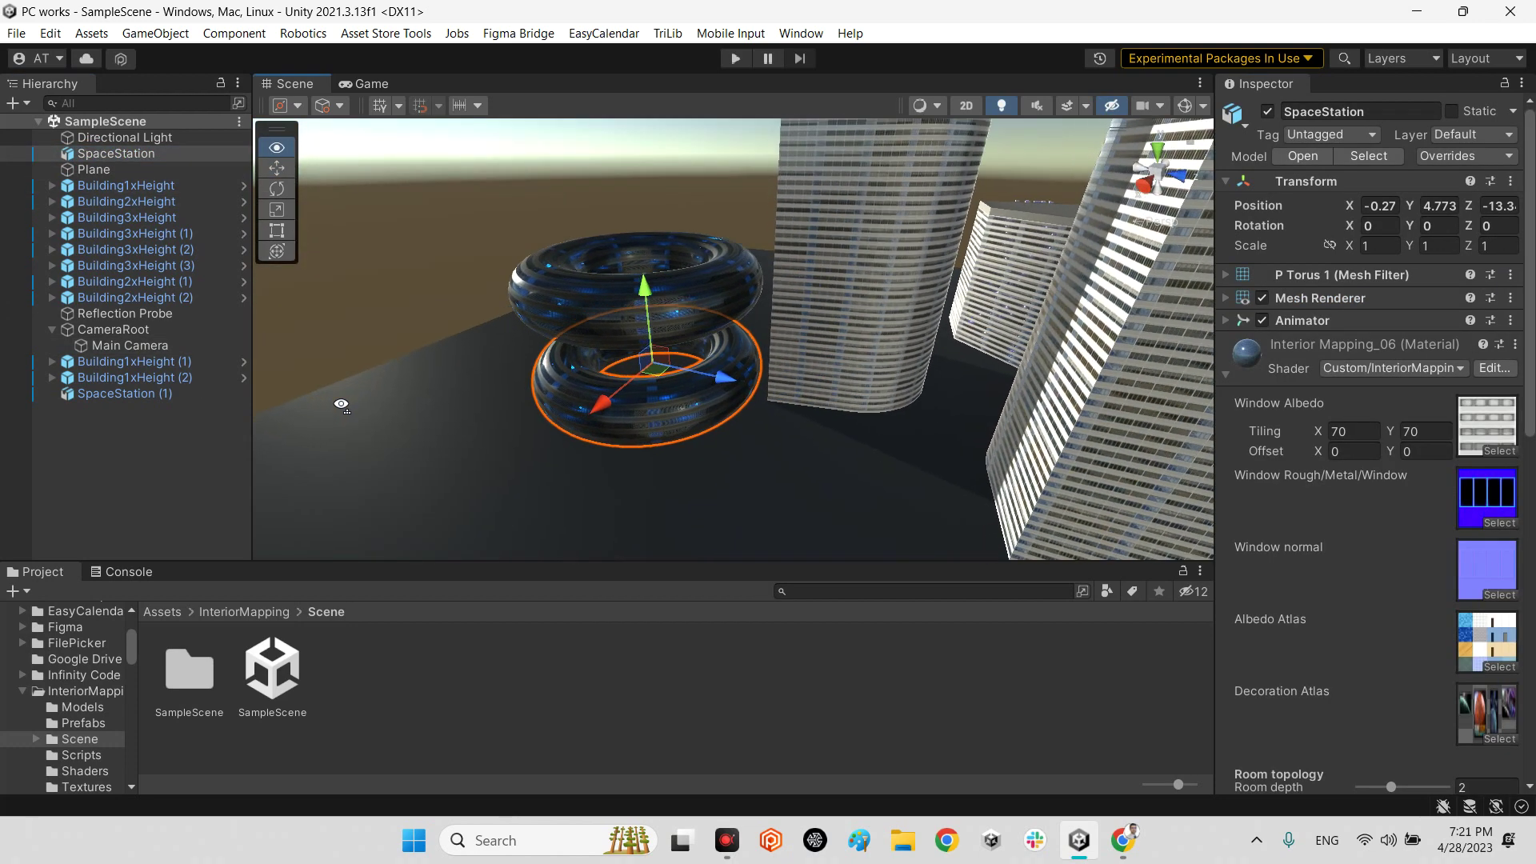
{"action": "right_click_drag", "start_coordinate": [341, 405], "coordinate": [1531, 390], "text": "alt"}
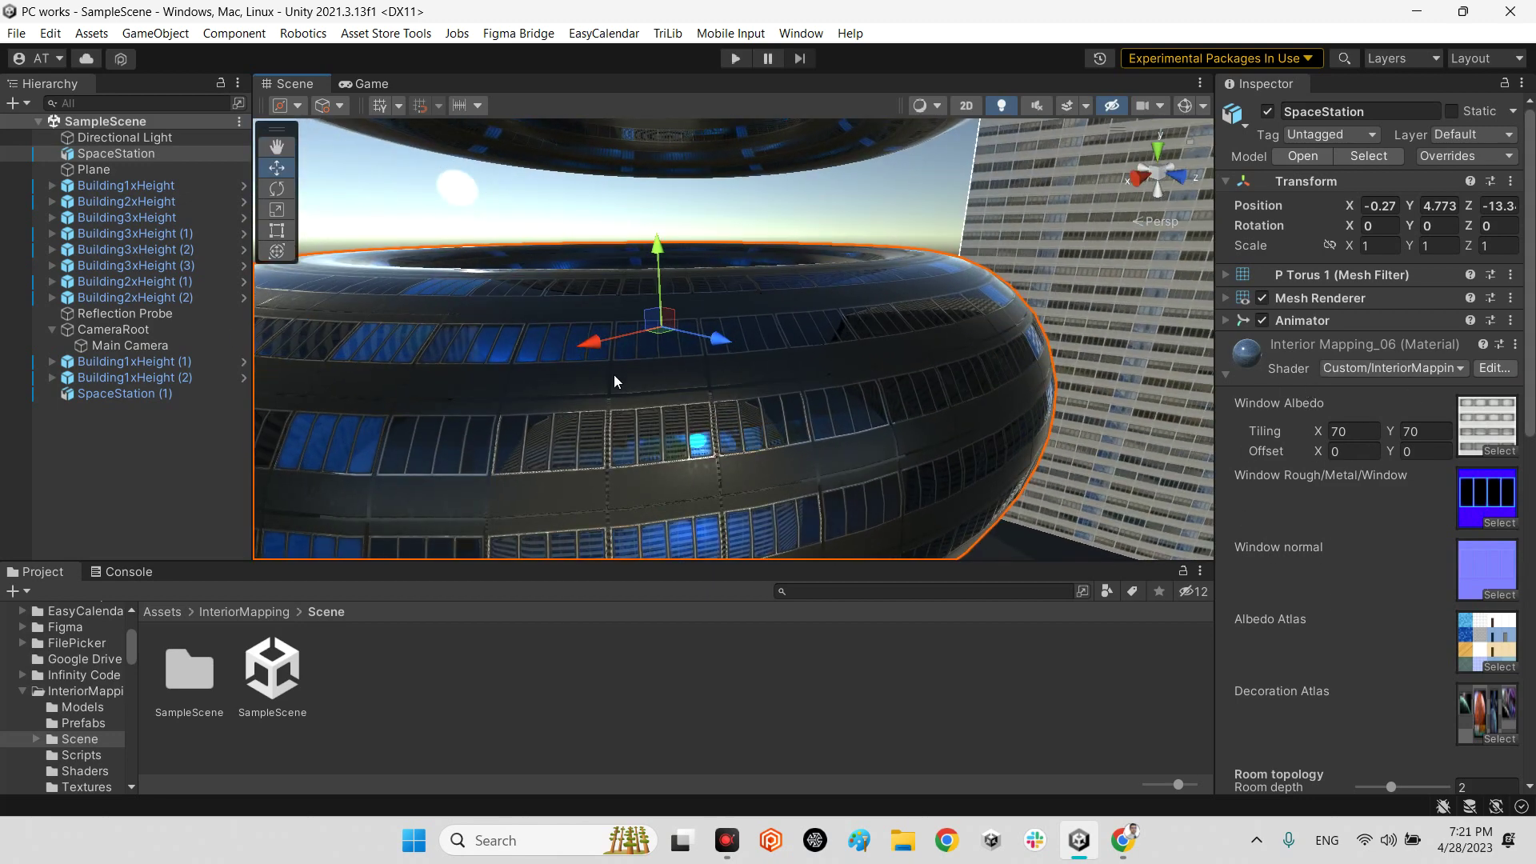
{"action": "scroll", "coordinate": [873, 419], "scroll_direction": "up", "scroll_amount": 2}
{"action": "scroll", "coordinate": [888, 413], "scroll_direction": "up", "scroll_amount": 2}
{"action": "scroll", "coordinate": [900, 408], "scroll_direction": "up", "scroll_amount": 2}
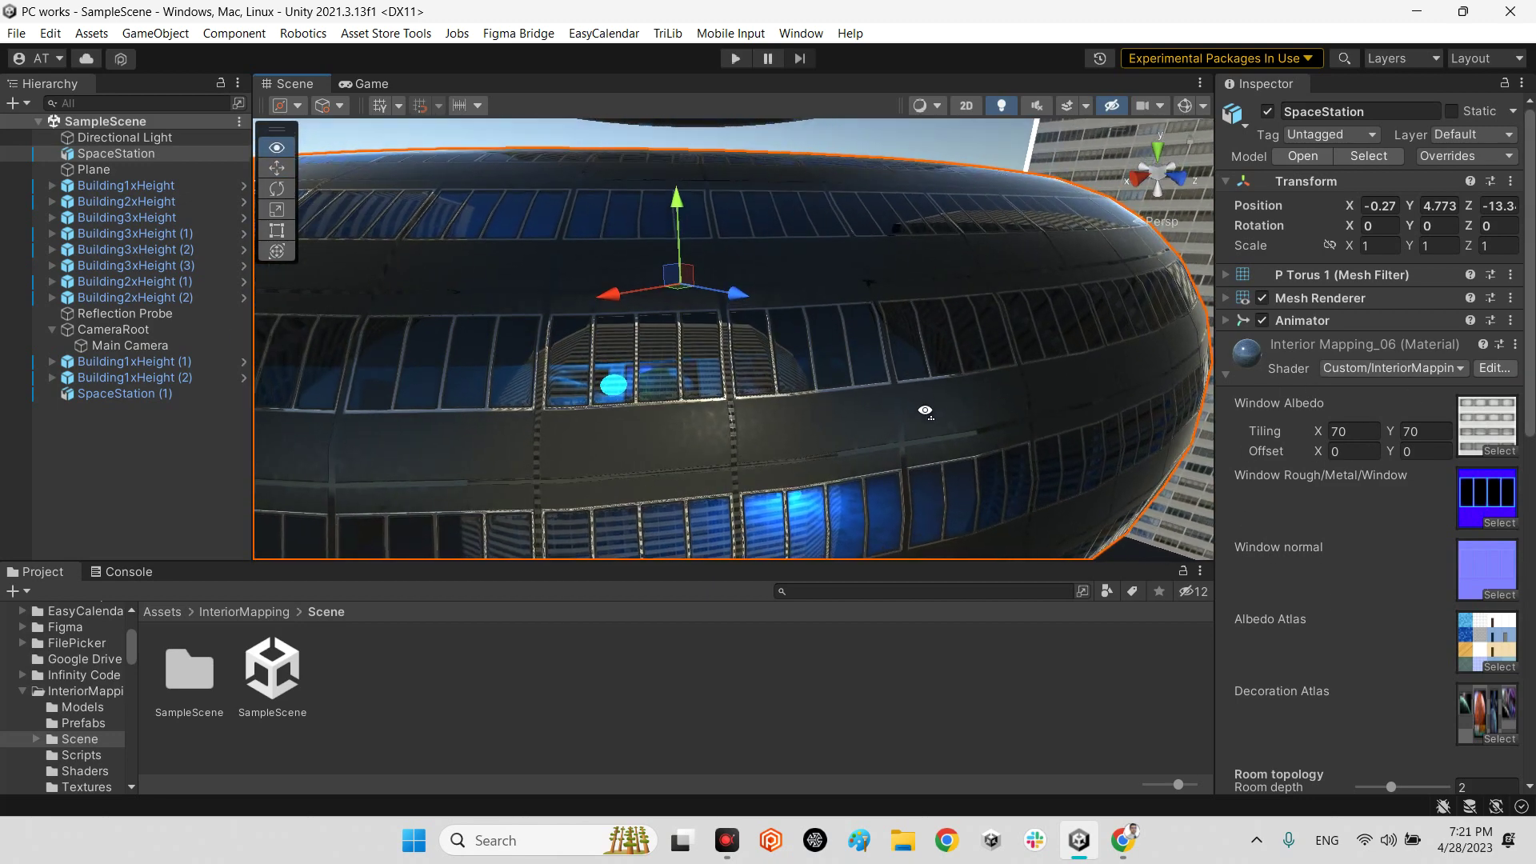
{"action": "scroll", "coordinate": [908, 406], "scroll_direction": "up", "scroll_amount": 2}
{"action": "scroll", "coordinate": [907, 408], "scroll_direction": "up", "scroll_amount": 2}
{"action": "scroll", "coordinate": [1377, 448], "scroll_direction": "down", "scroll_amount": 2}
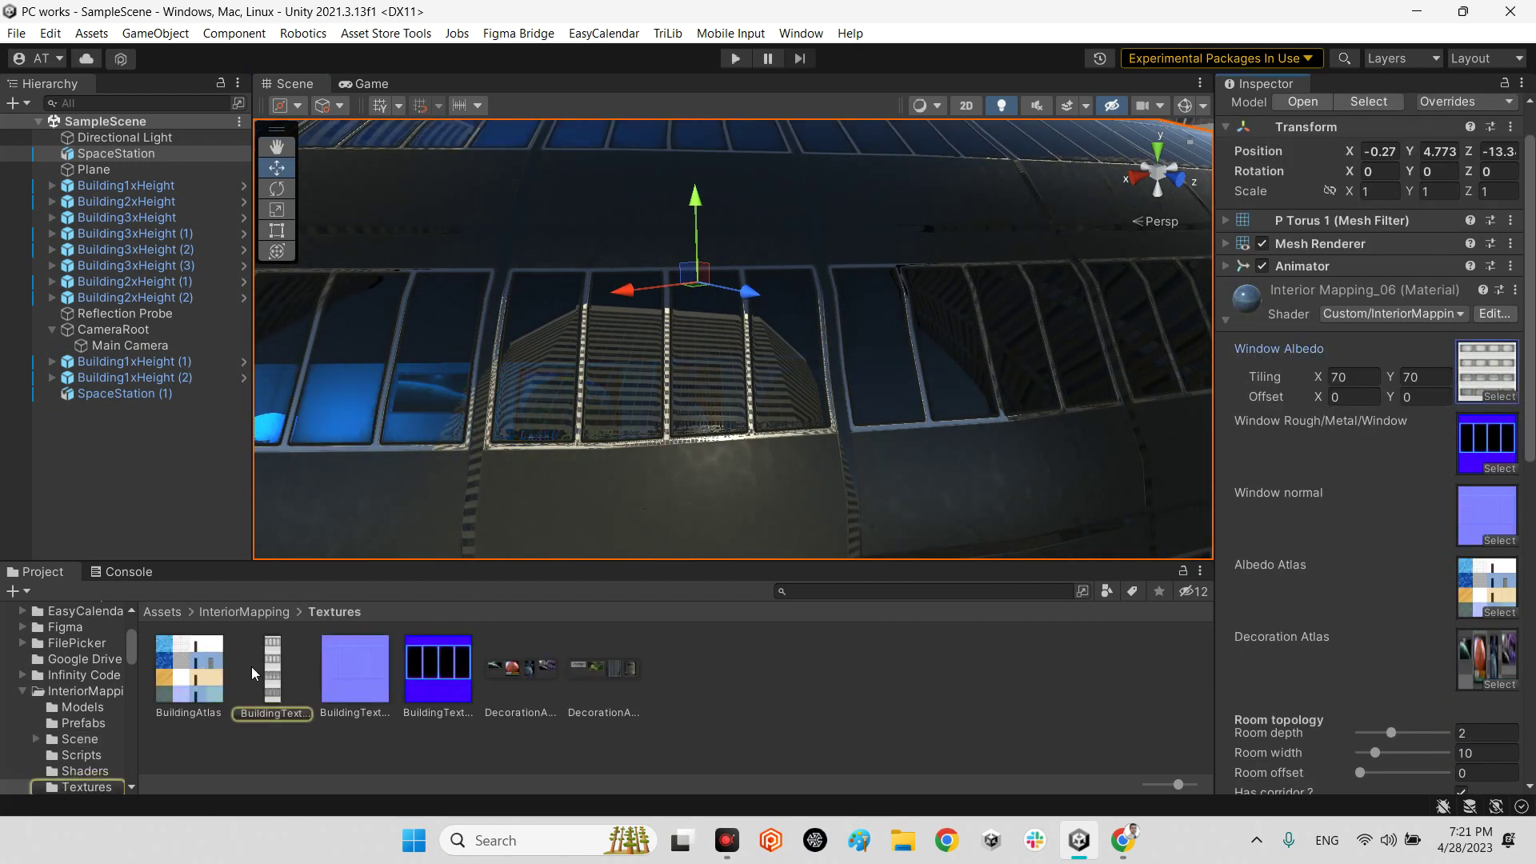
{"action": "left_click_drag", "start_coordinate": [355, 667], "coordinate": [1479, 519]}
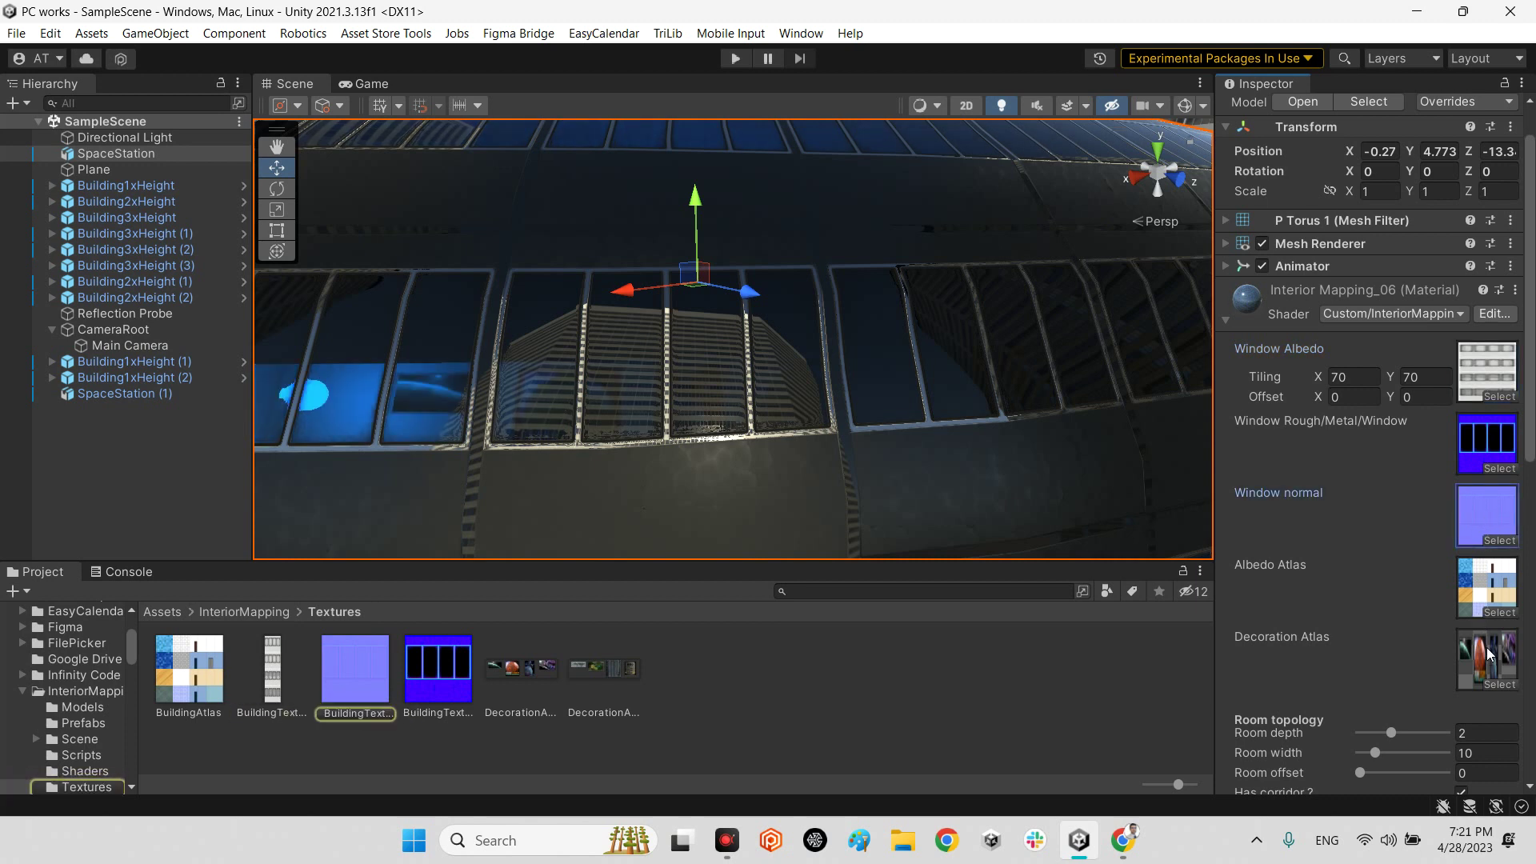
{"action": "left_click", "coordinate": [1485, 595]}
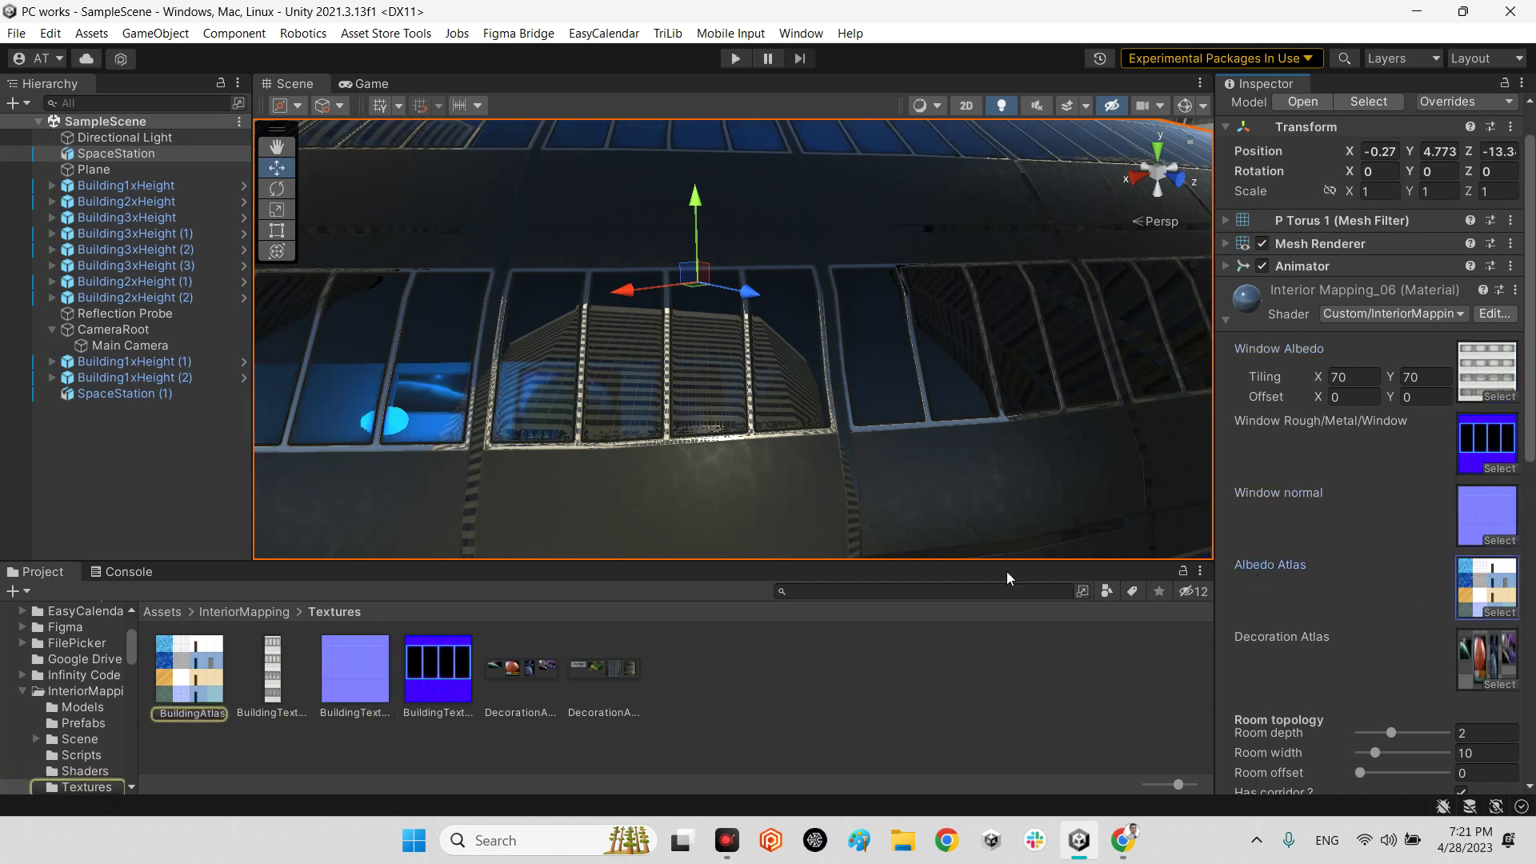
{"action": "left_click", "coordinate": [193, 673]}
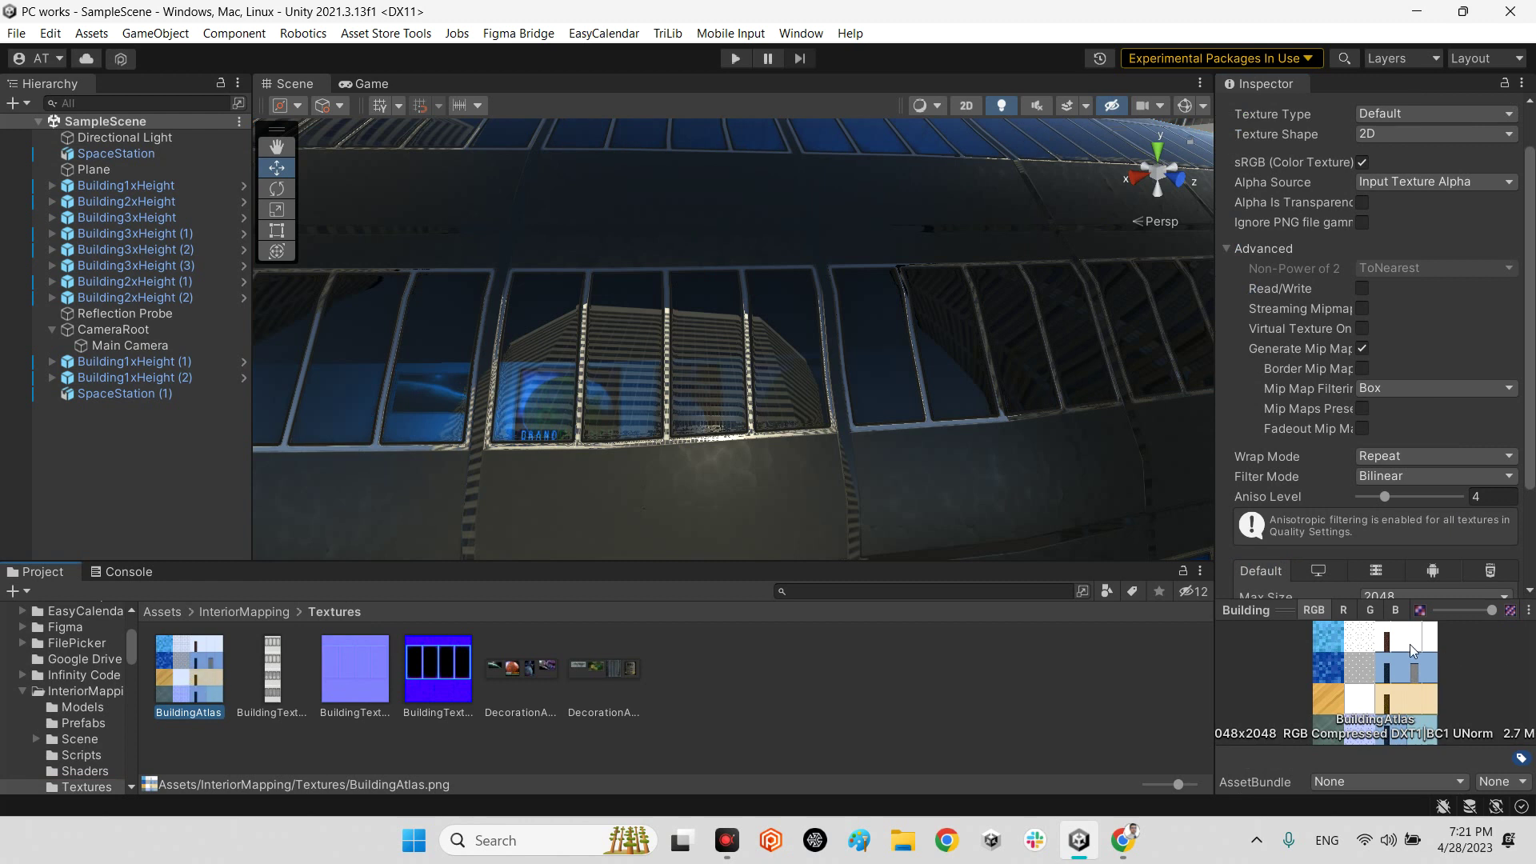
{"action": "left_click", "coordinate": [818, 469]}
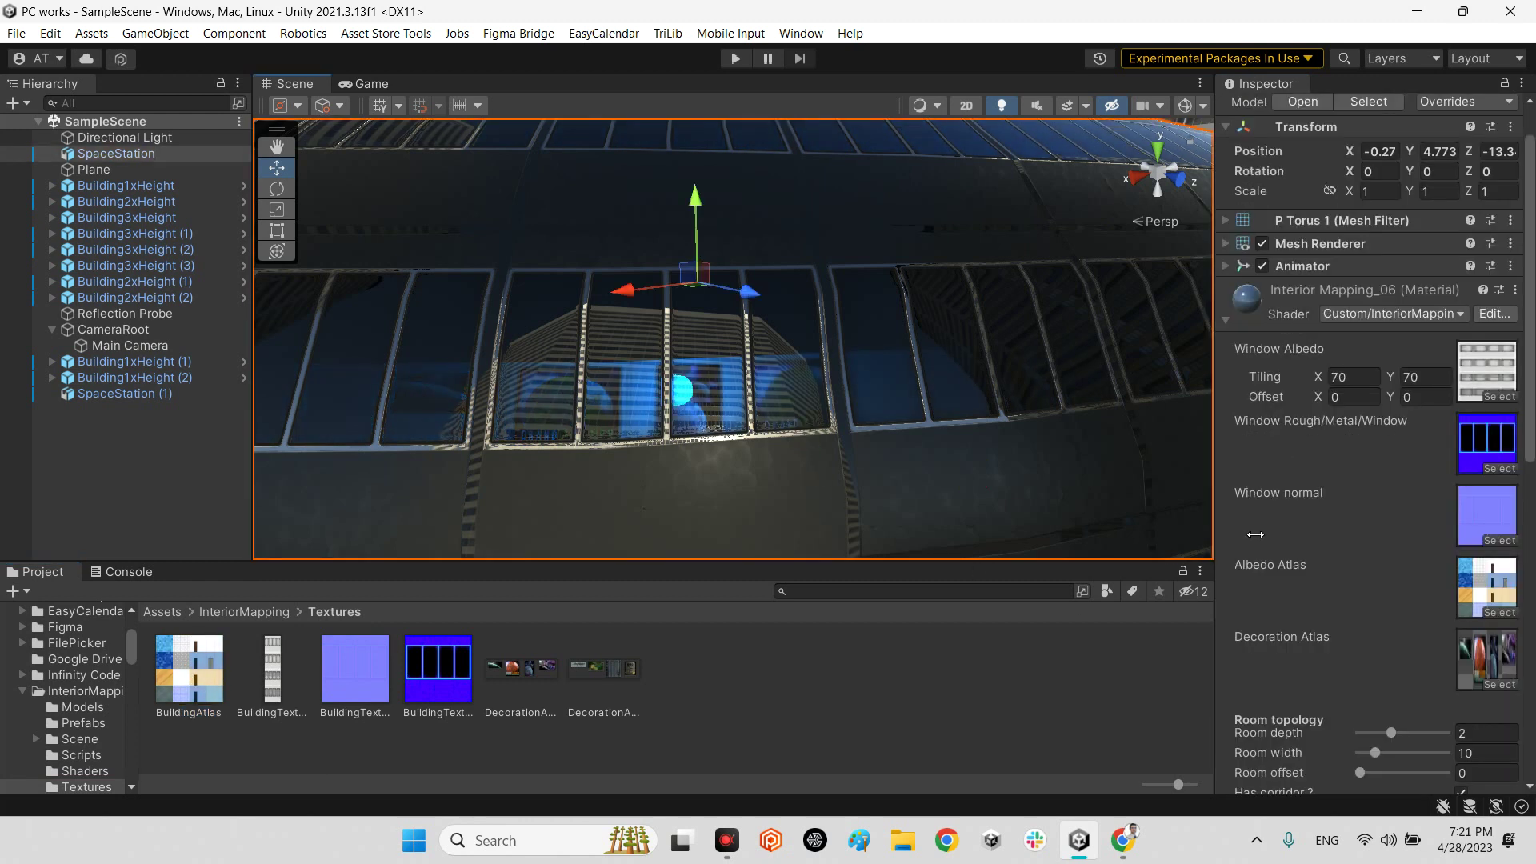
{"action": "scroll", "coordinate": [1485, 621], "scroll_direction": "down", "scroll_amount": 1}
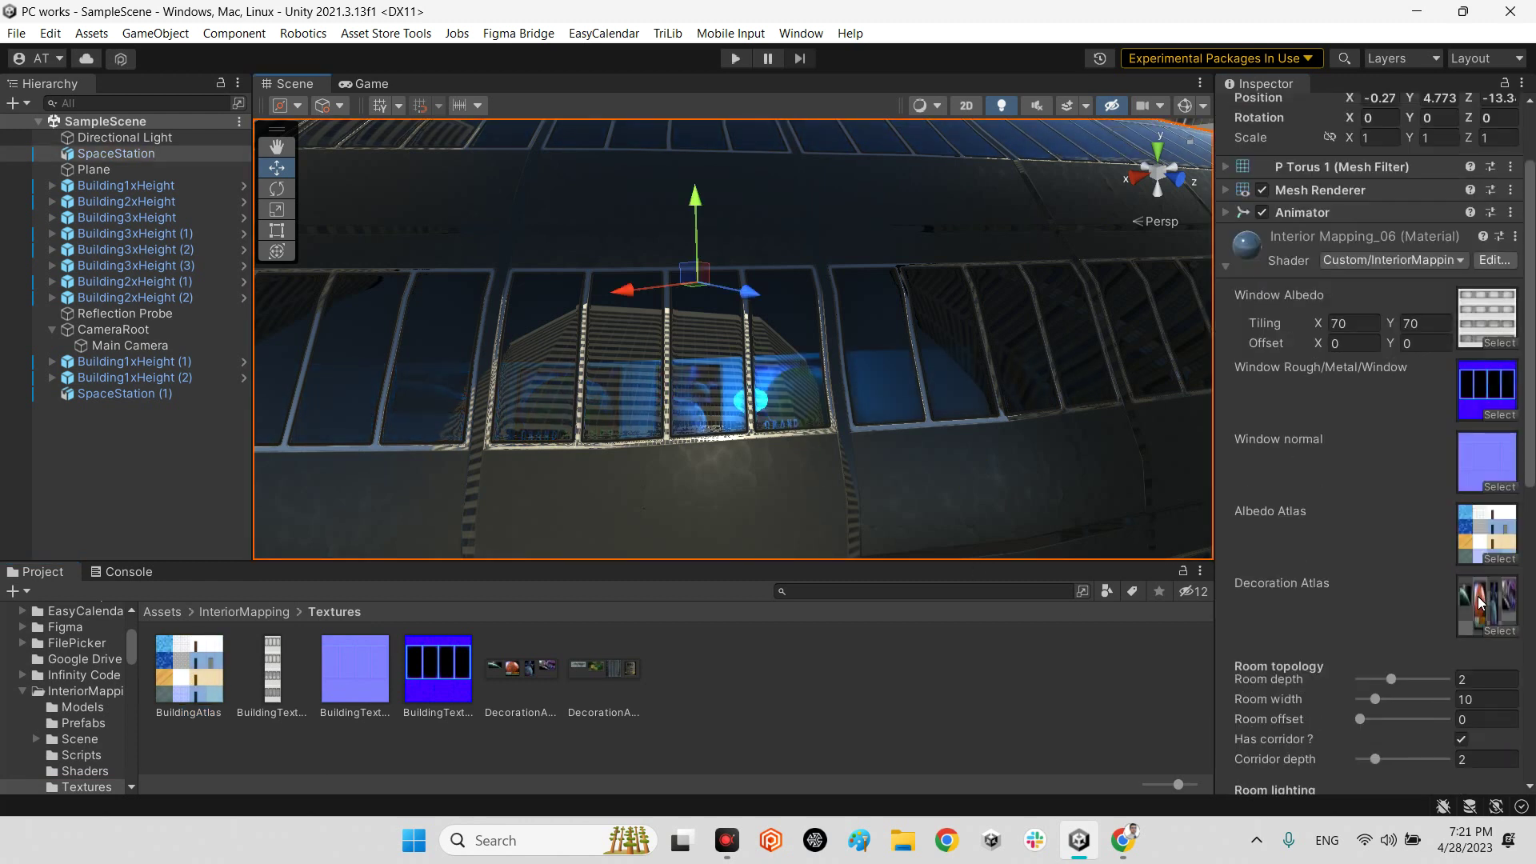
Ping the decoration atlas, view DecorationAtlas2 import settings, and face a building facade.
{"action": "left_click", "coordinate": [1479, 603]}
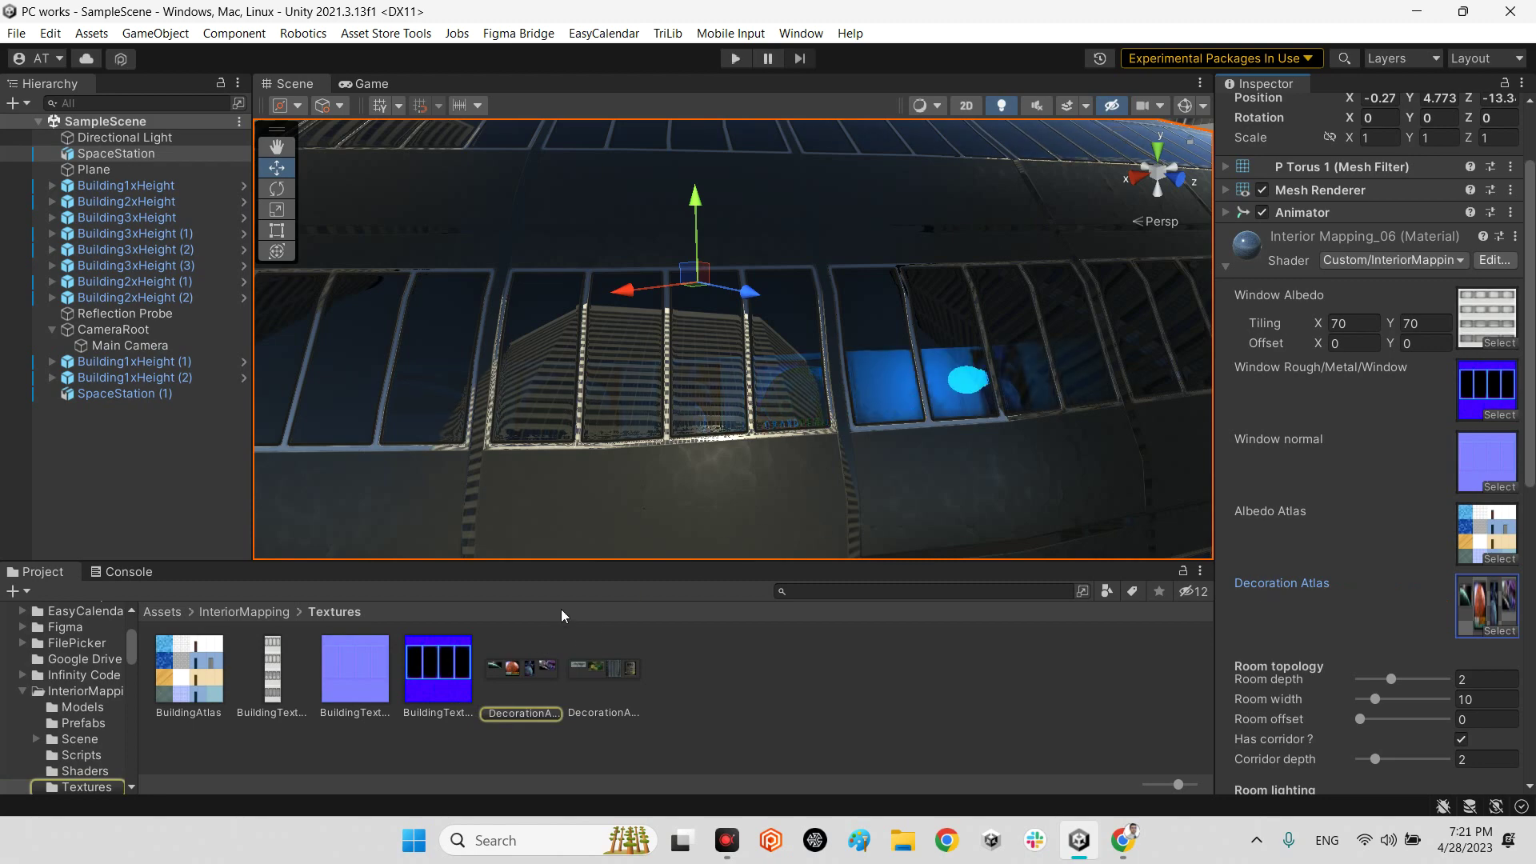
{"action": "mouse_move", "coordinate": [481, 529]}
{"action": "right_mouse_down"}
{"action": "mouse_move", "coordinate": [116, 326]}
{"action": "mouse_move", "coordinate": [1518, 314]}
{"action": "mouse_move", "coordinate": [640, 389]}
{"action": "mouse_move", "coordinate": [727, 359]}
{"action": "right_mouse_up"}
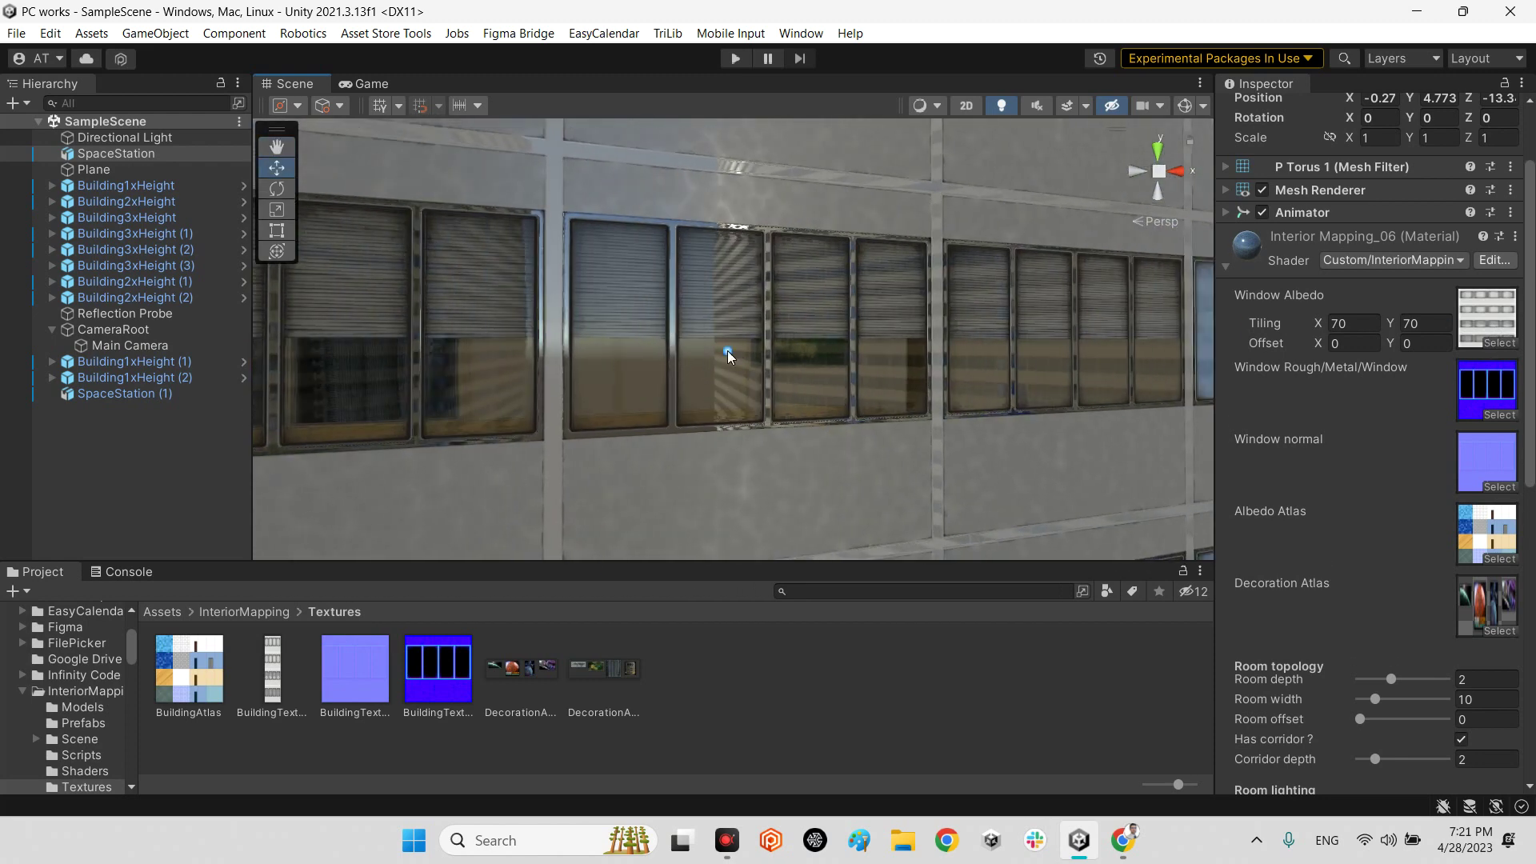
{"action": "left_click", "coordinate": [588, 670]}
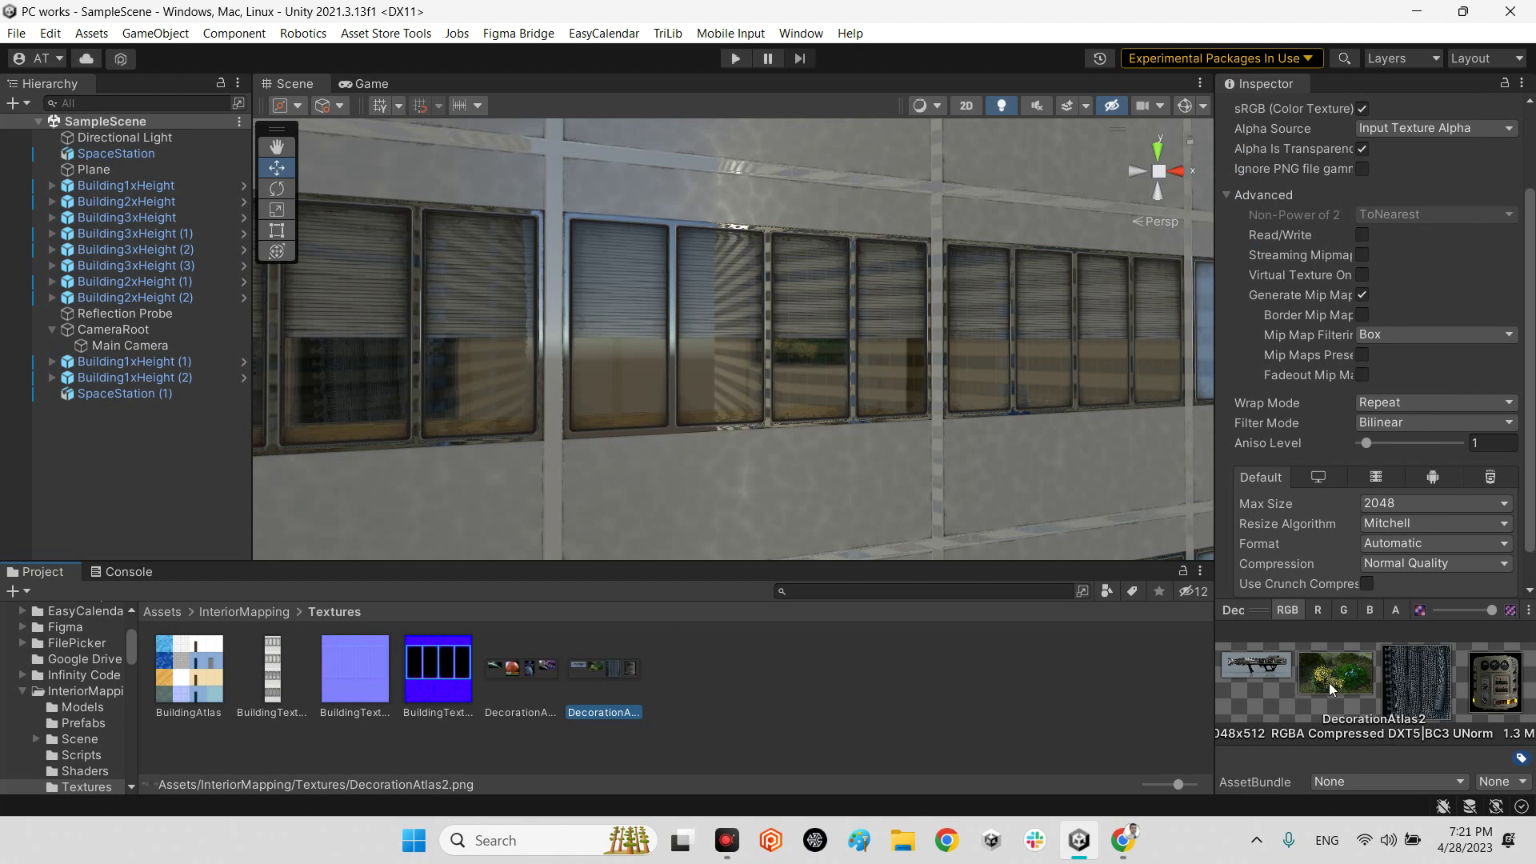
{"action": "right_click_drag", "start_coordinate": [807, 355], "coordinate": [842, 400]}
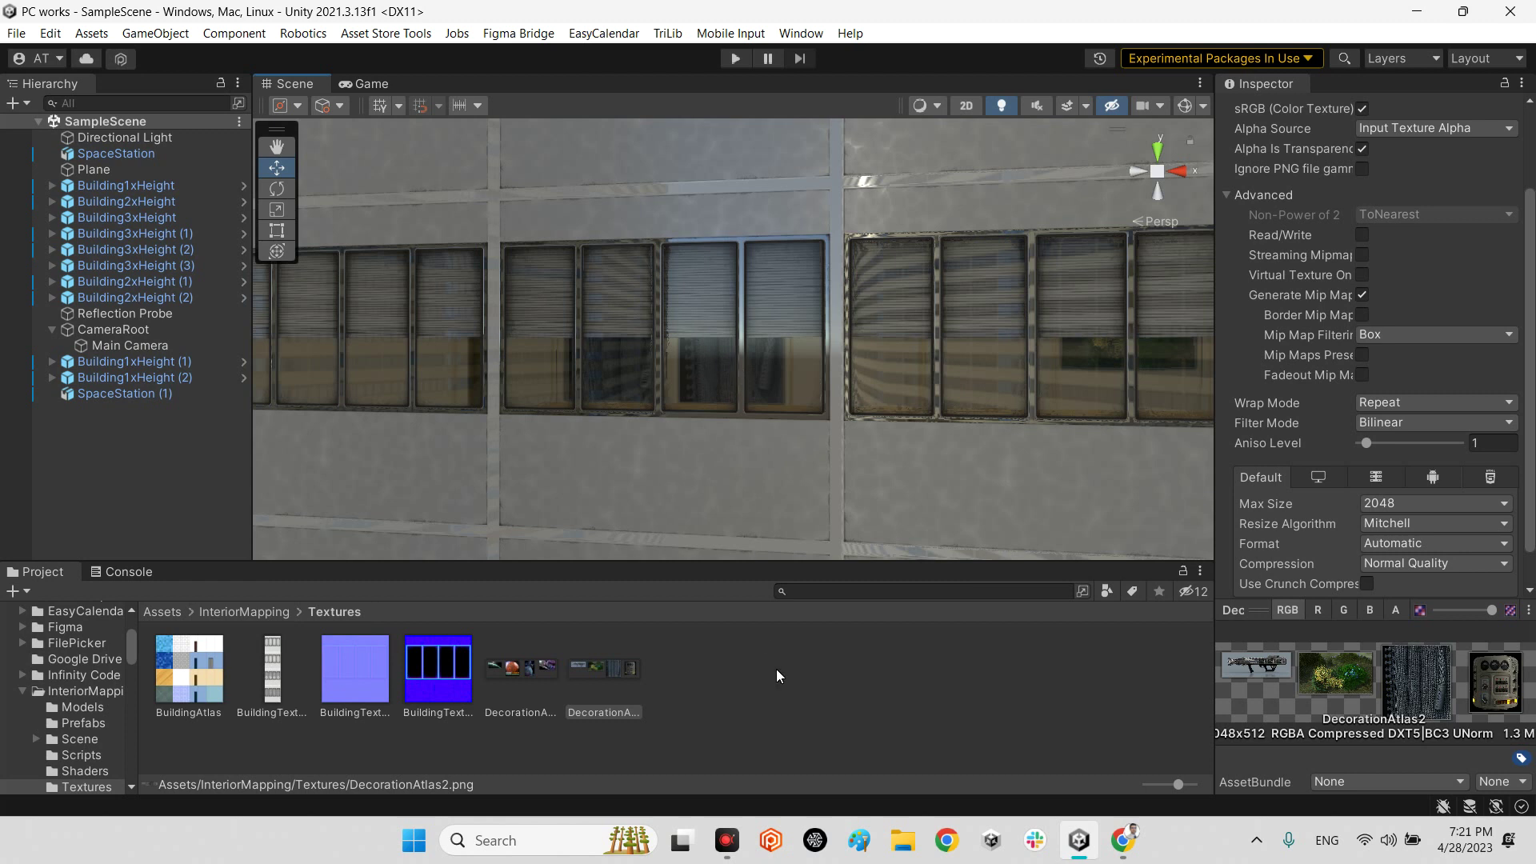
Select the Building1 part of the facade in view and frame three window rows.
{"action": "left_click", "coordinate": [531, 423]}
{"action": "left_click", "coordinate": [786, 379]}
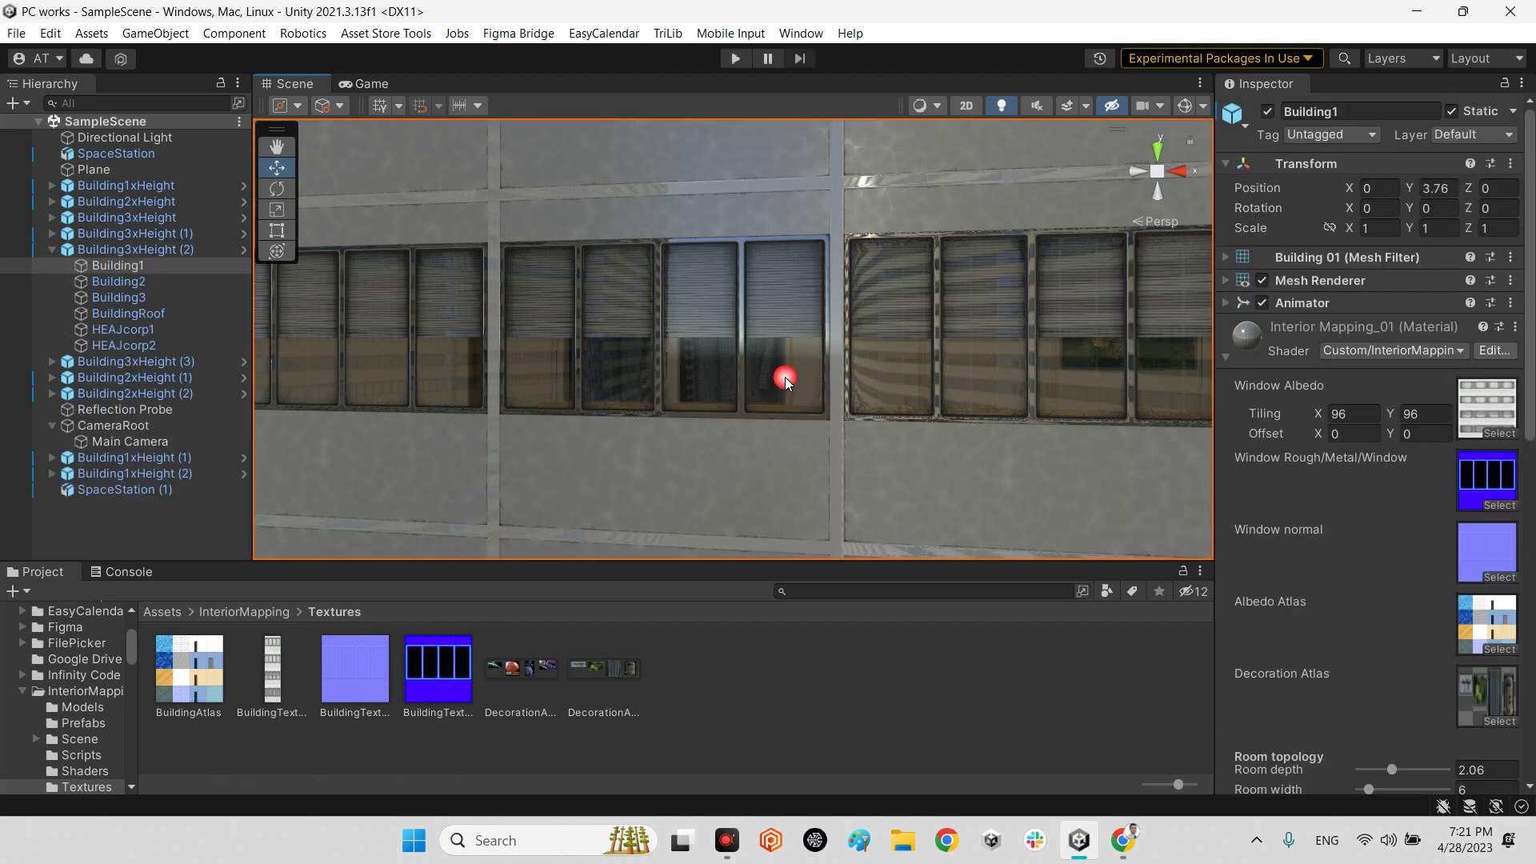
{"action": "scroll", "coordinate": [1447, 619], "scroll_direction": "down", "scroll_amount": 4}
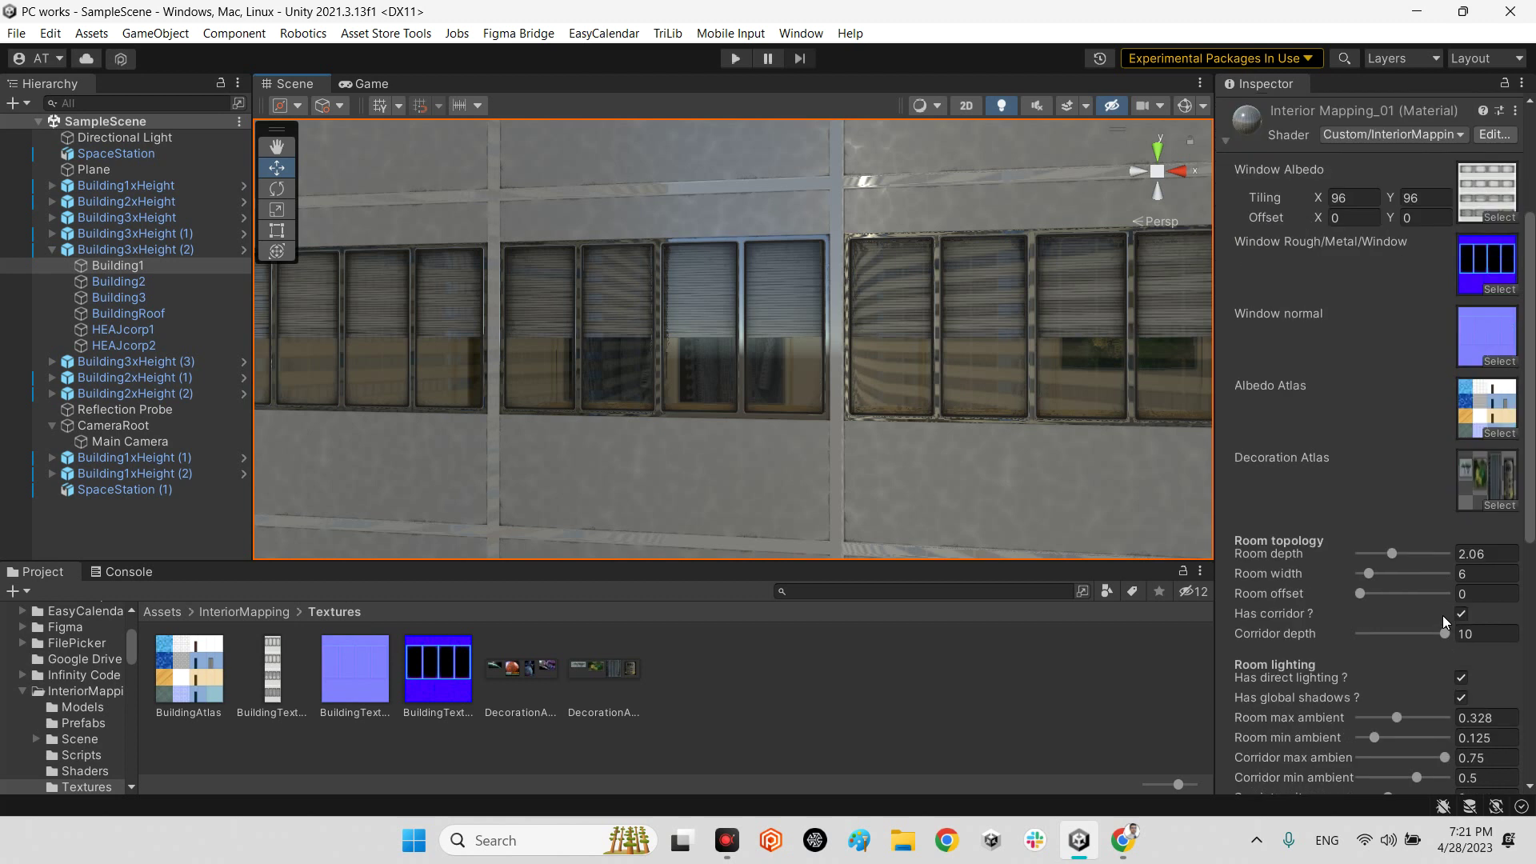
{"action": "scroll", "coordinate": [1399, 543], "scroll_direction": "down", "scroll_amount": 1}
{"action": "scroll", "coordinate": [1392, 535], "scroll_direction": "down", "scroll_amount": 2}
{"action": "scroll", "coordinate": [1352, 497], "scroll_direction": "down", "scroll_amount": 1}
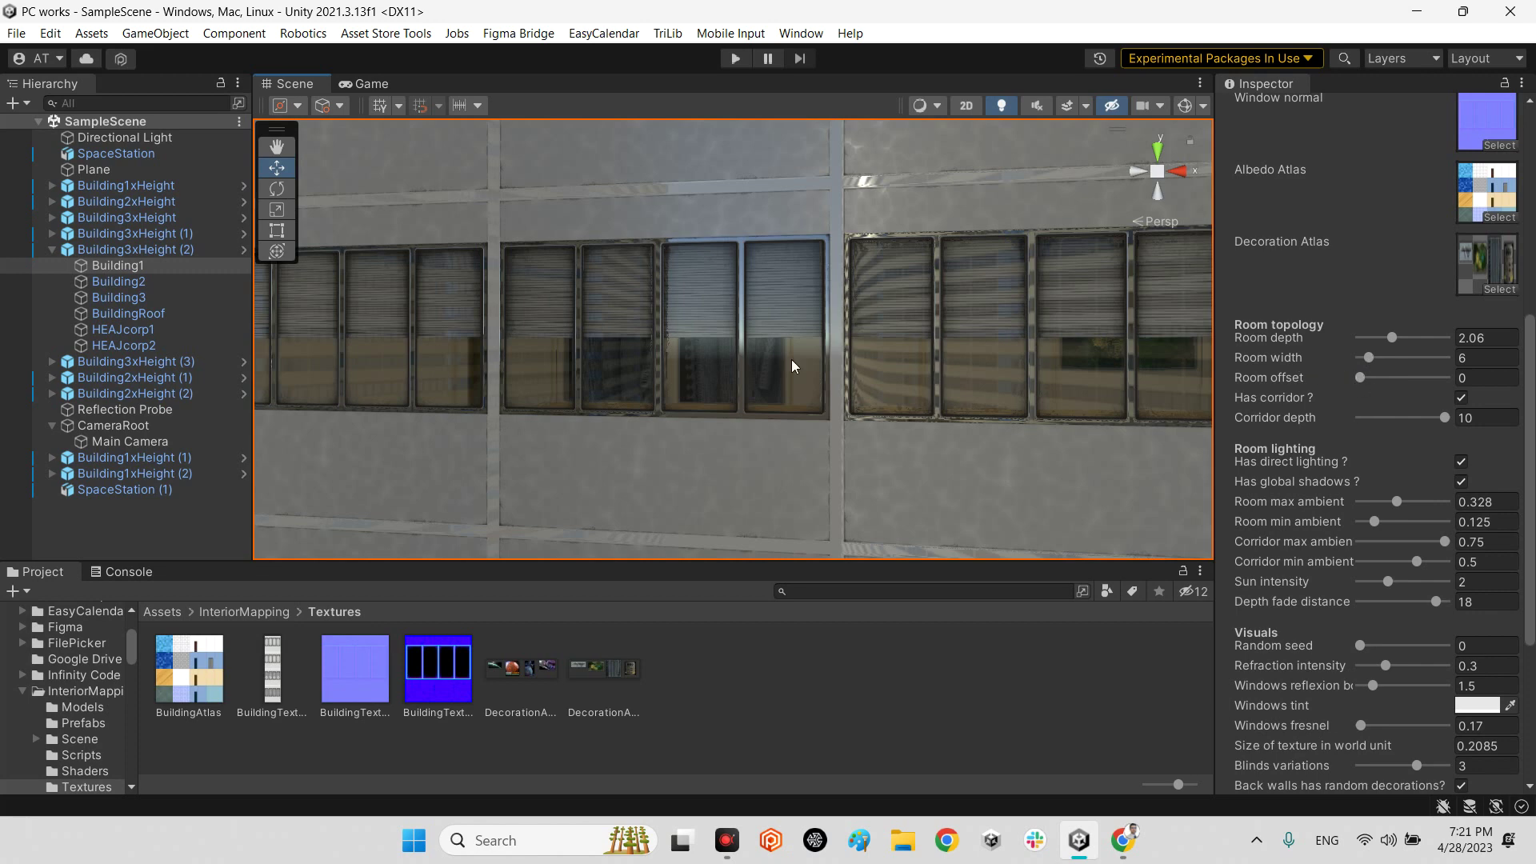
{"action": "right_click_drag", "start_coordinate": [793, 367], "coordinate": [903, 393]}
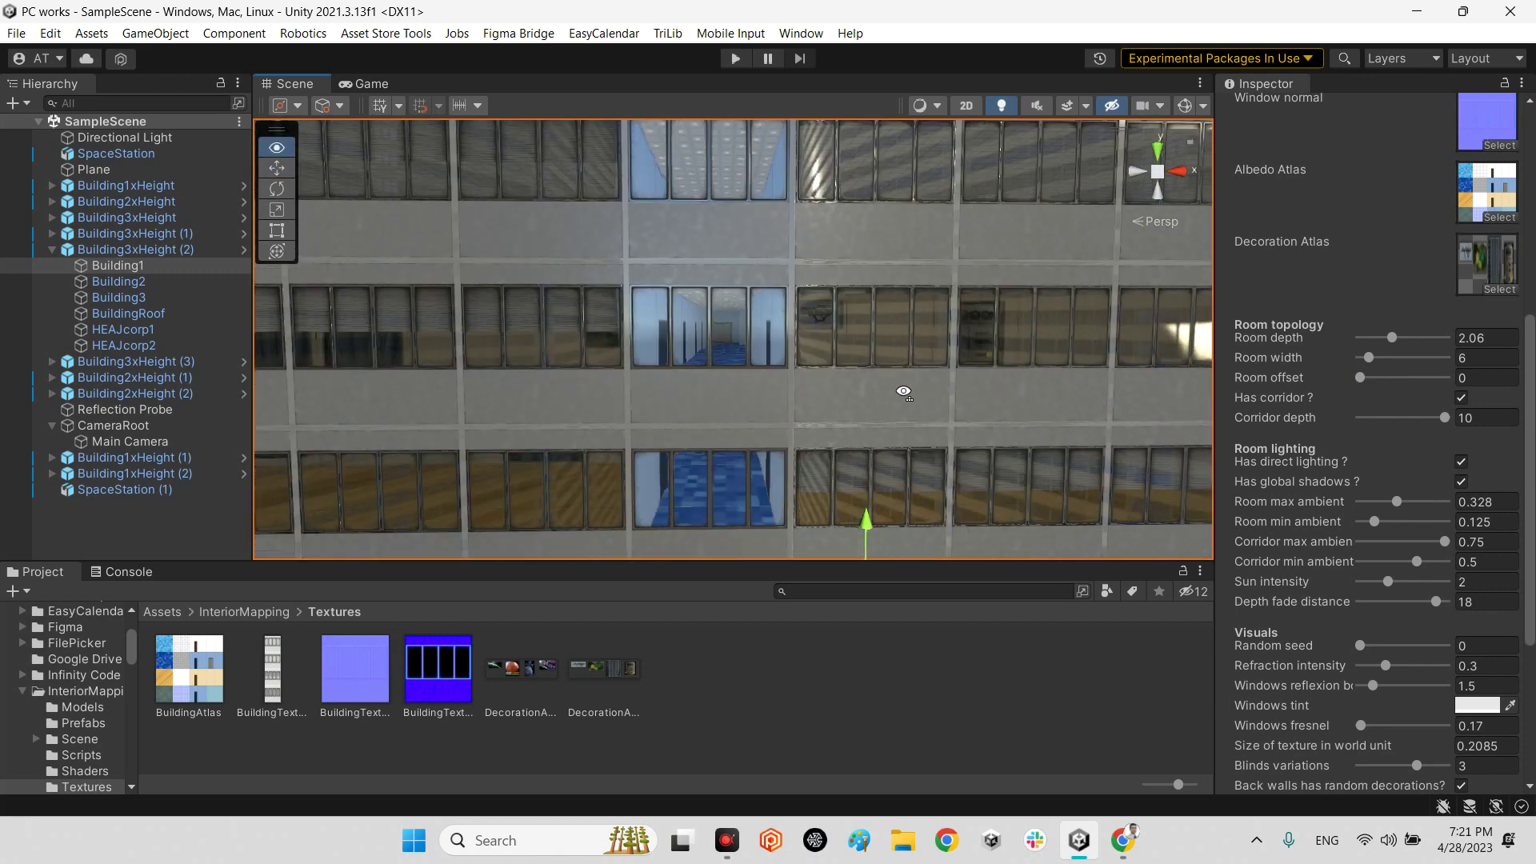
{"action": "scroll", "coordinate": [904, 392], "scroll_direction": "up", "scroll_amount": 2}
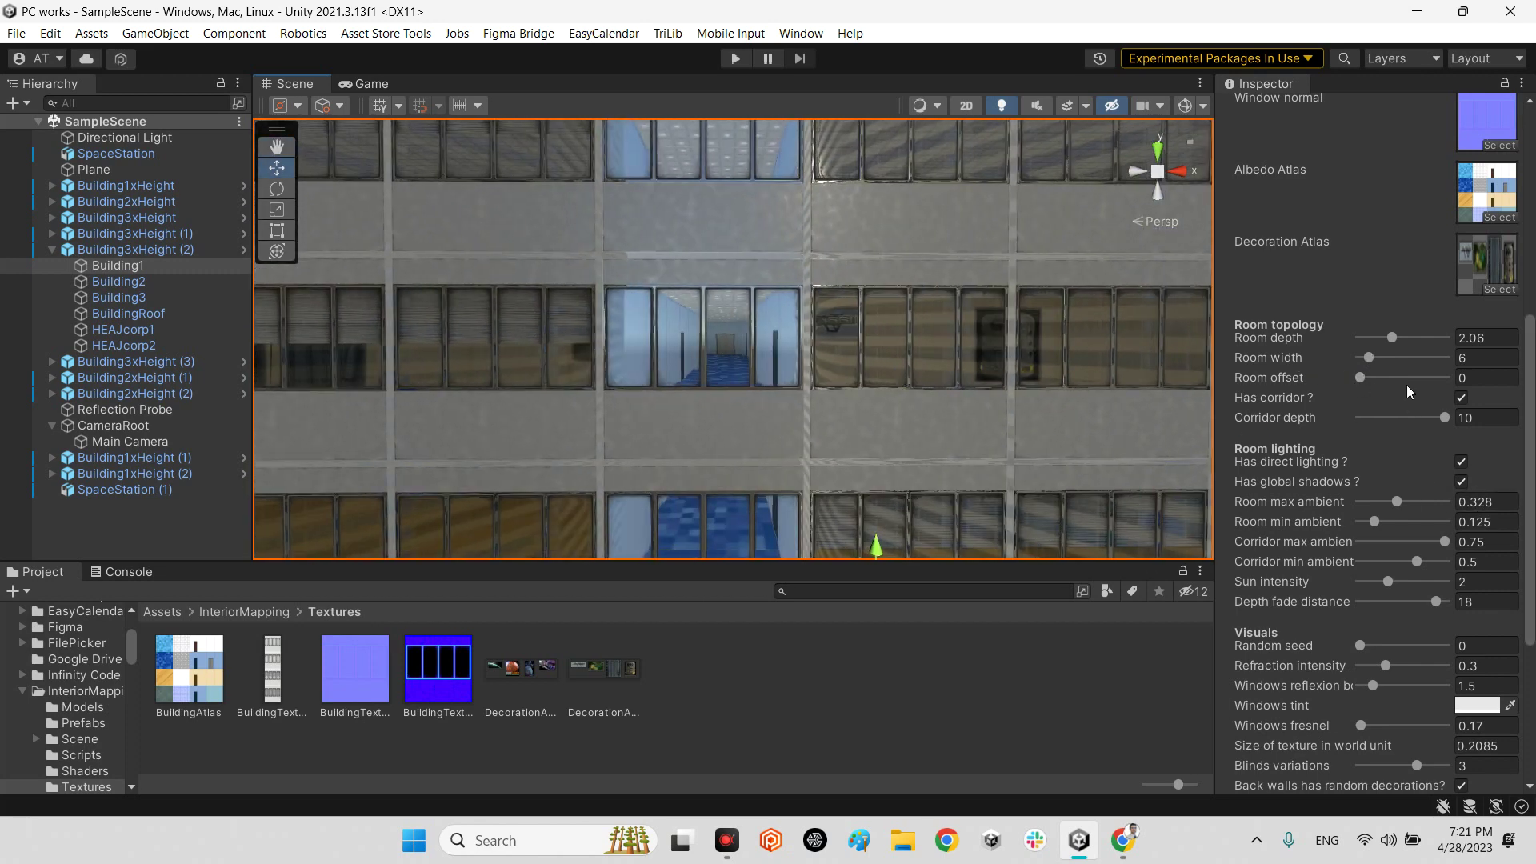
Try several room depths, settling at 1.83, then widen the rooms.
{"action": "left_click_drag", "start_coordinate": [1389, 334], "coordinate": [1376, 337]}
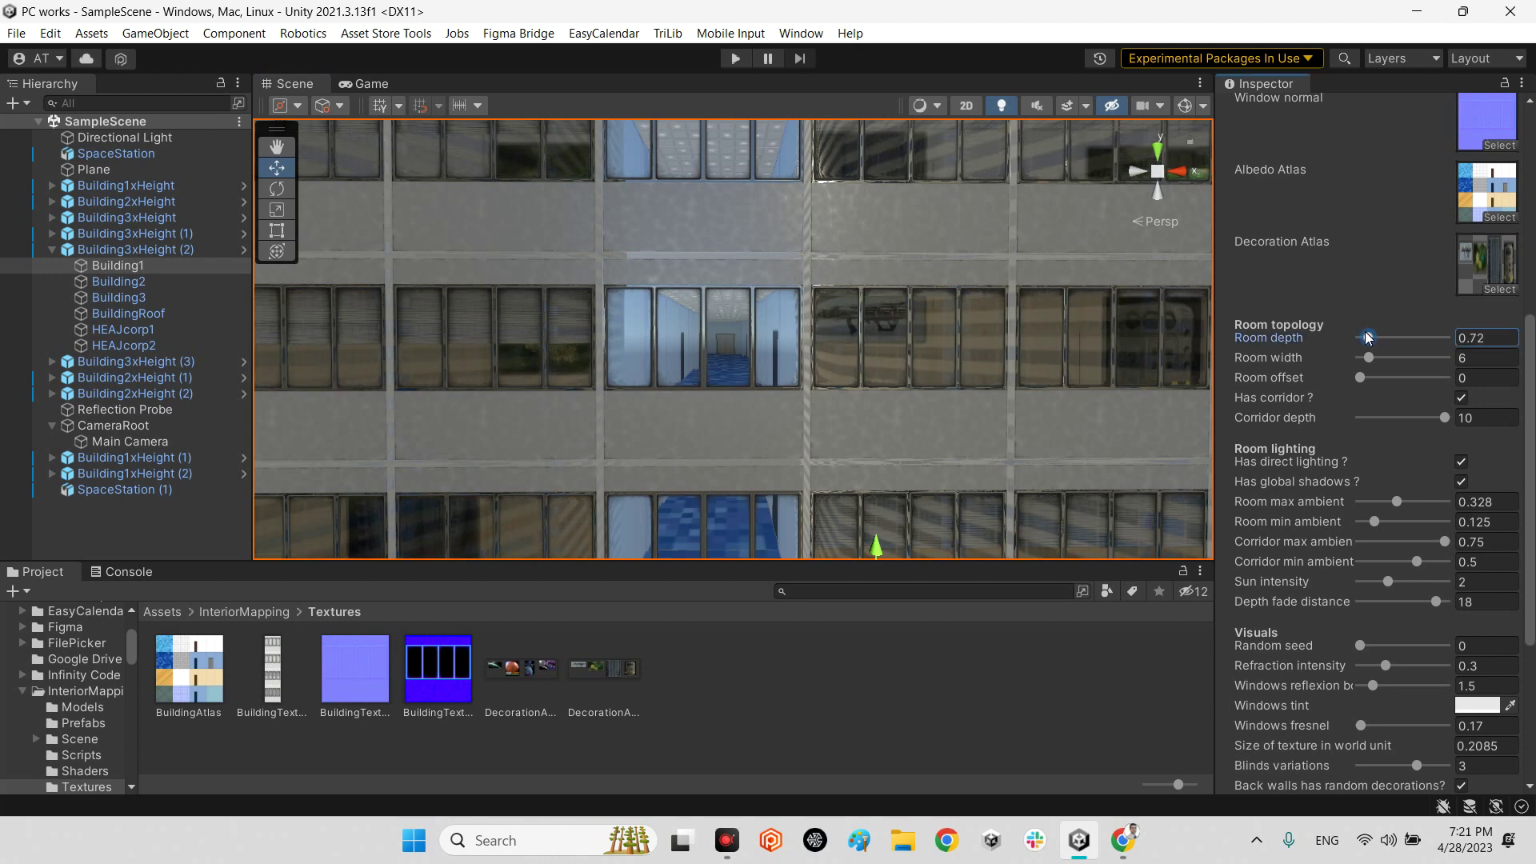
{"action": "left_click_drag", "start_coordinate": [1377, 337], "coordinate": [1370, 337]}
{"action": "mouse_move", "coordinate": [767, 408]}
{"action": "right_mouse_down"}
{"action": "mouse_move", "coordinate": [799, 418]}
{"action": "mouse_move", "coordinate": [752, 440]}
{"action": "right_mouse_up"}
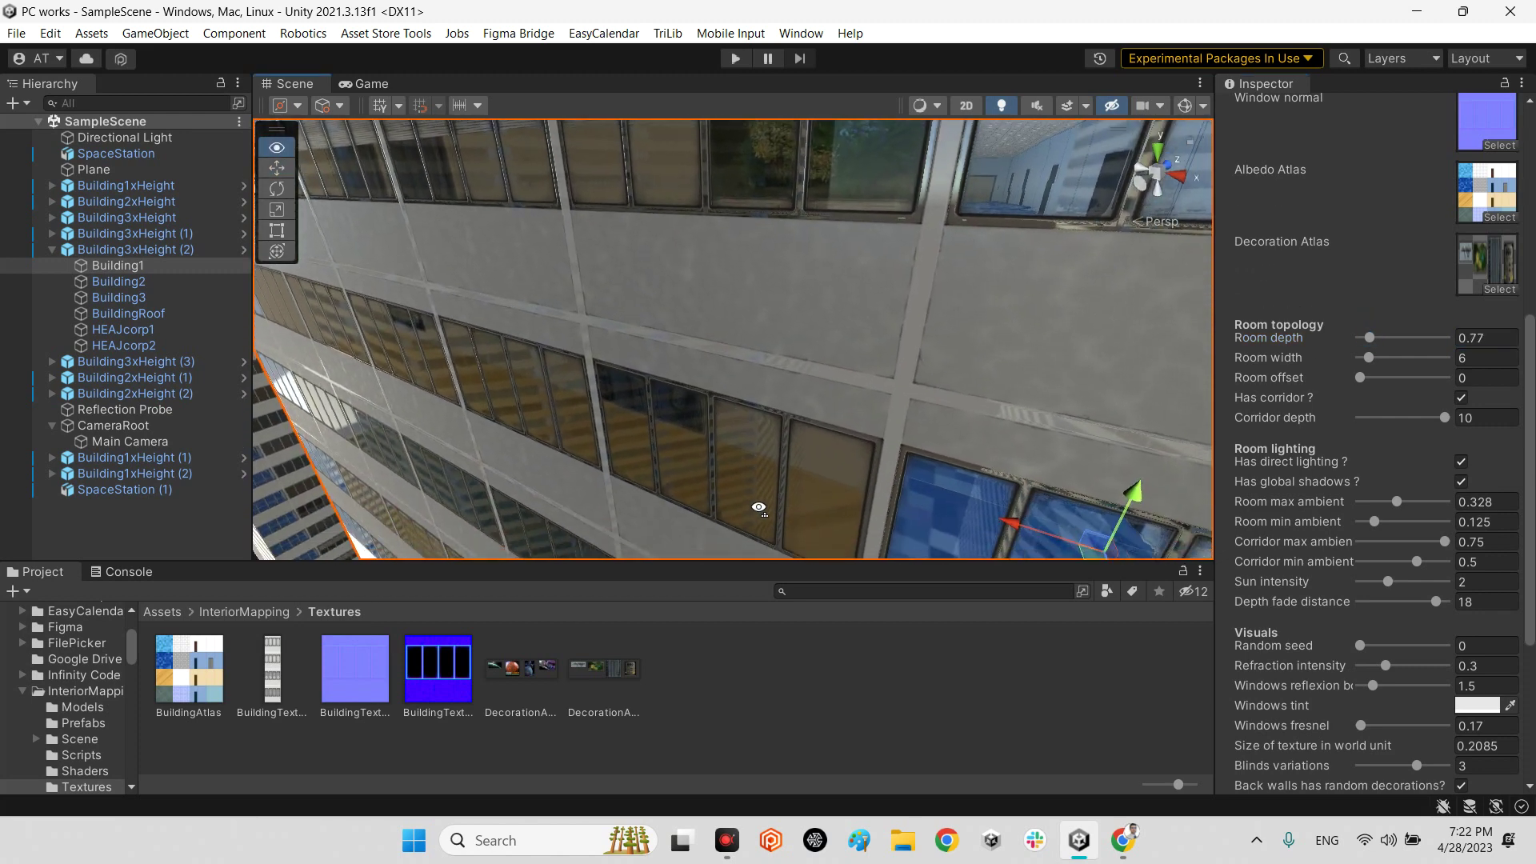
{"action": "mouse_move", "coordinate": [1372, 339]}
{"action": "left_mouse_down"}
{"action": "mouse_move", "coordinate": [1436, 339]}
{"action": "mouse_move", "coordinate": [1368, 338]}
{"action": "left_mouse_up"}
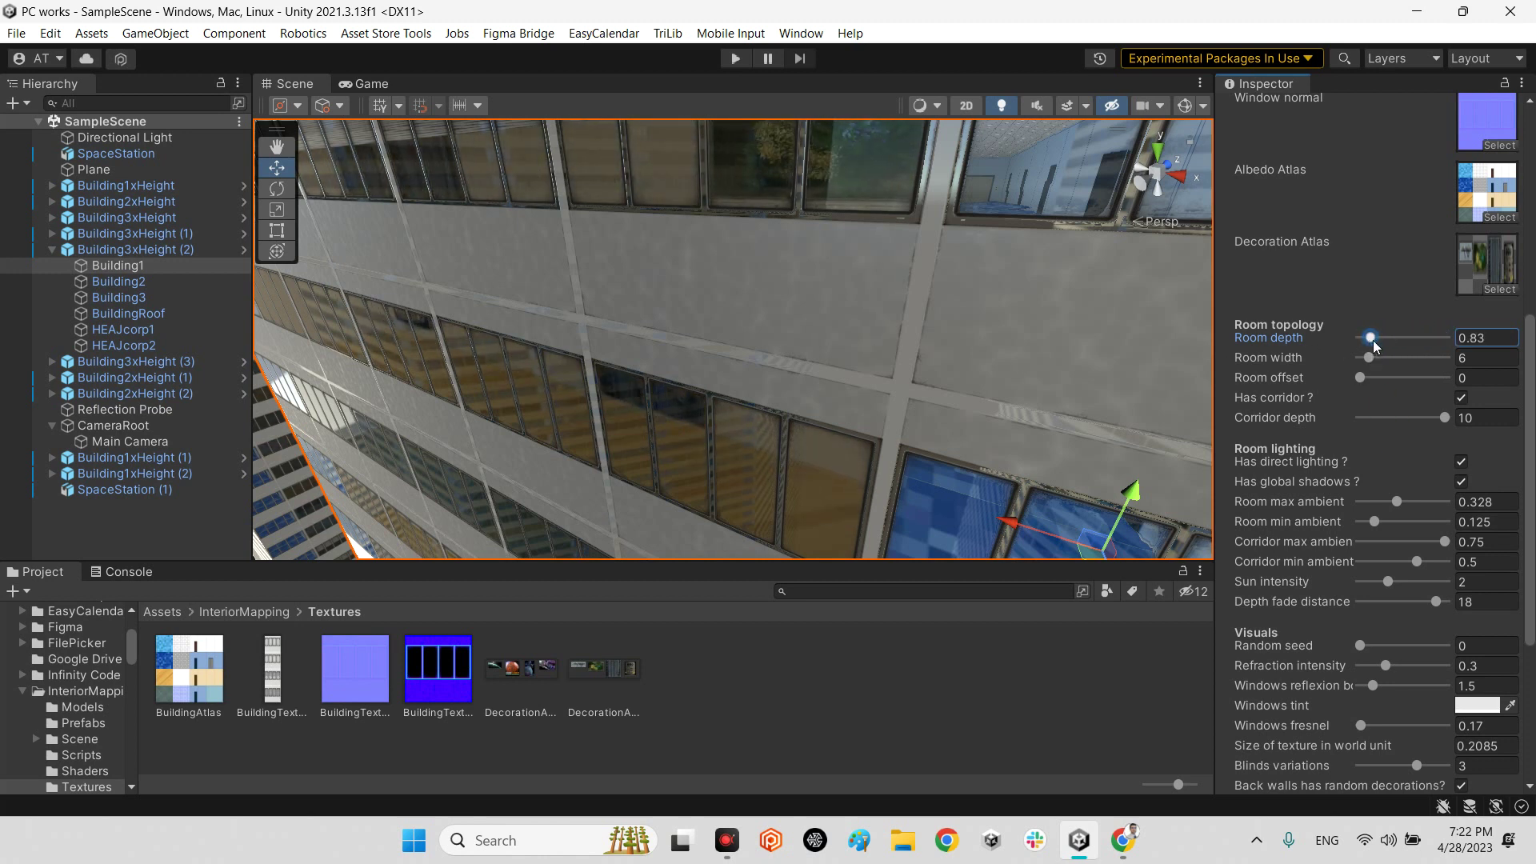
{"action": "left_click_drag", "start_coordinate": [1373, 340], "coordinate": [1388, 336]}
{"action": "right_click_drag", "start_coordinate": [823, 325], "coordinate": [787, 328]}
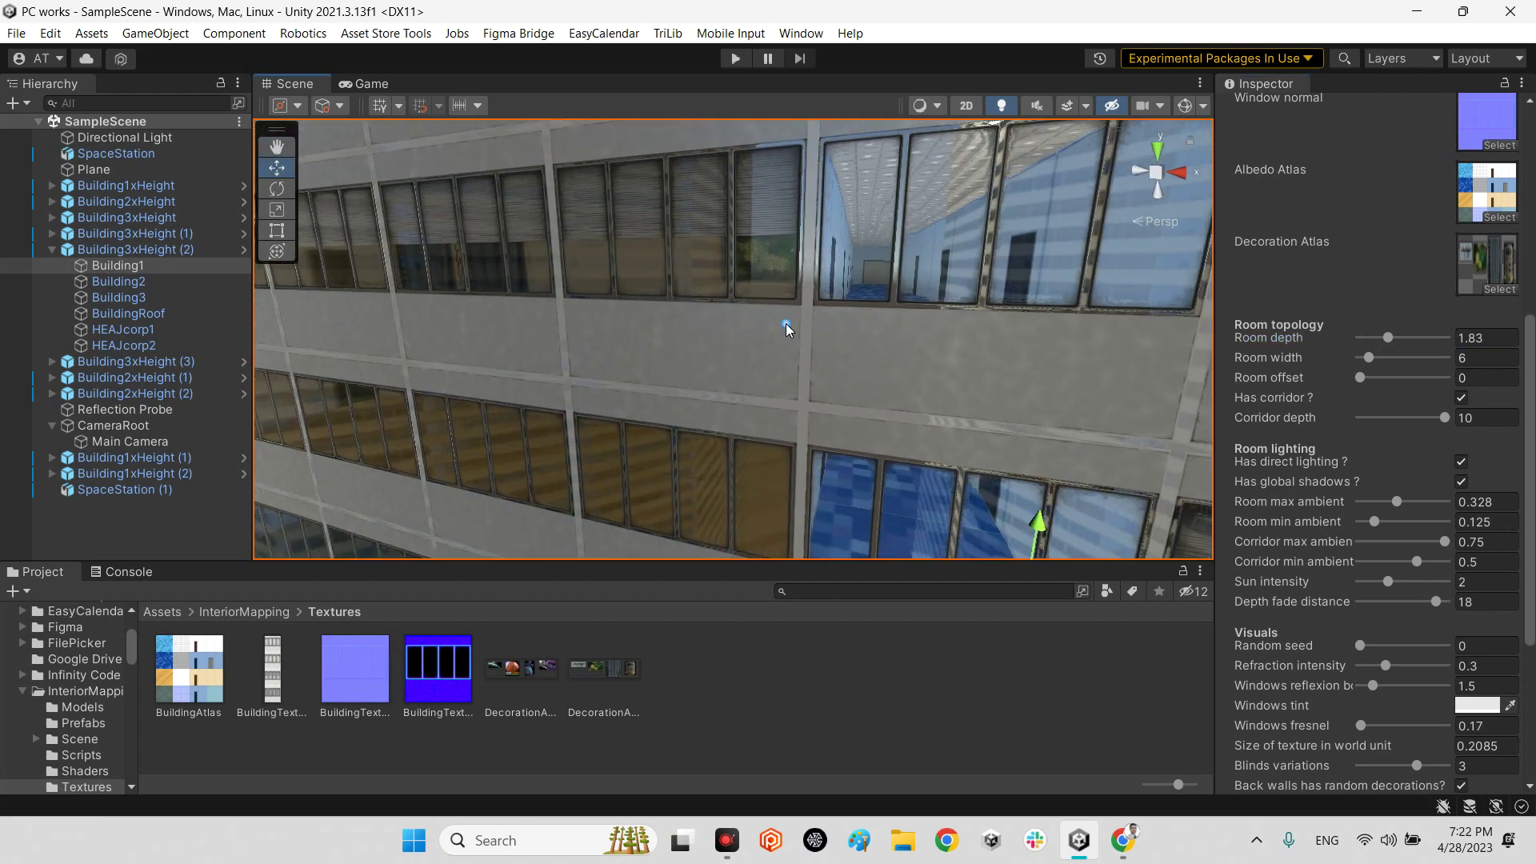
{"action": "left_click_drag", "start_coordinate": [1369, 358], "coordinate": [1419, 358]}
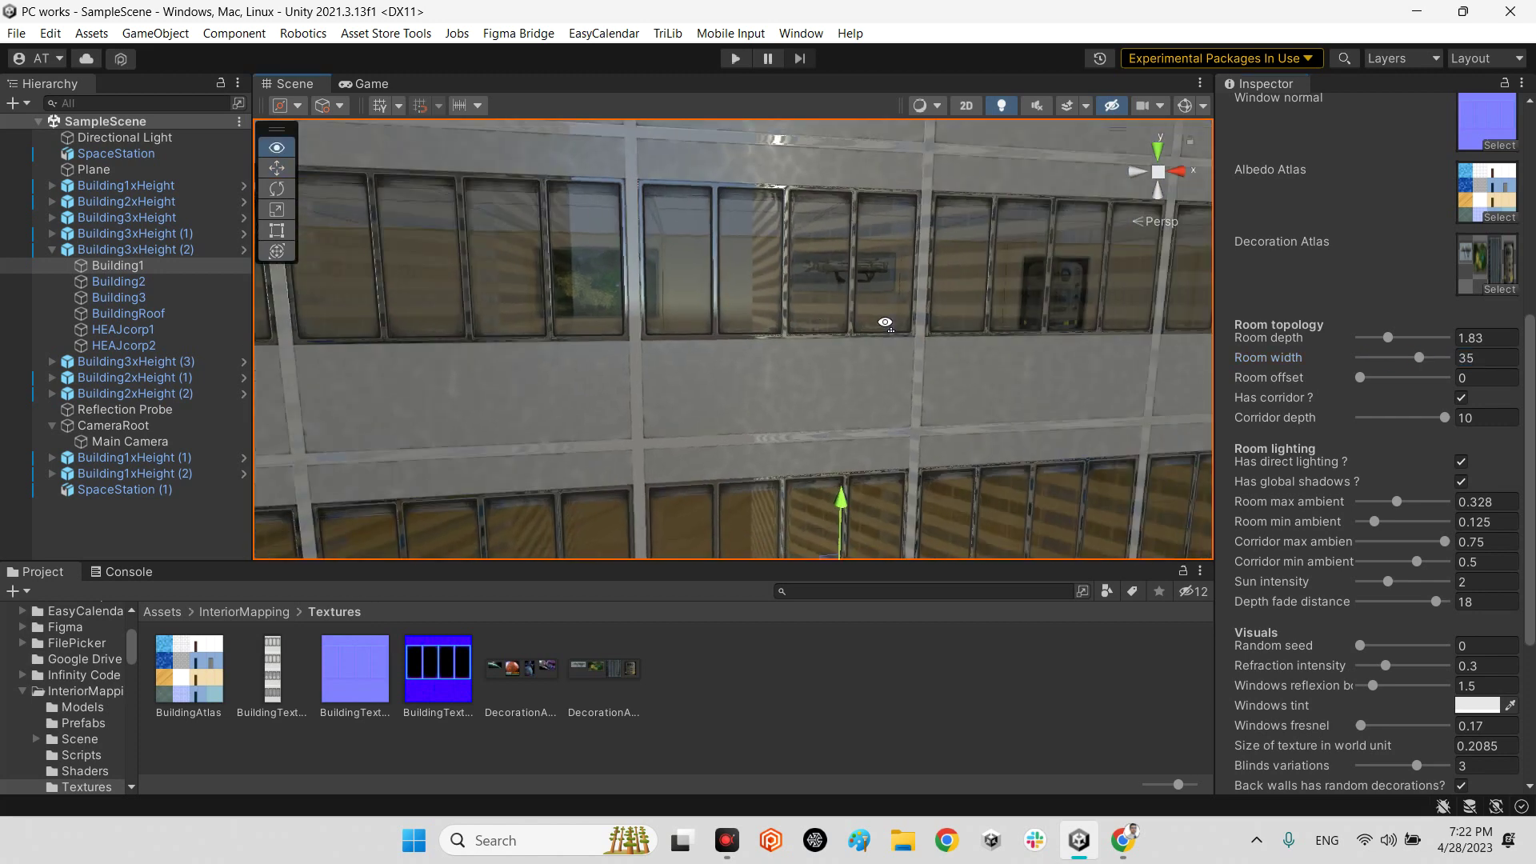
Widen Building1's rooms, narrow them back to width 6, and set room offset to 7.
{"action": "mouse_move", "coordinate": [1032, 324]}
{"action": "right_mouse_down"}
{"action": "mouse_move", "coordinate": [961, 321]}
{"action": "mouse_move", "coordinate": [1089, 336]}
{"action": "right_mouse_up"}
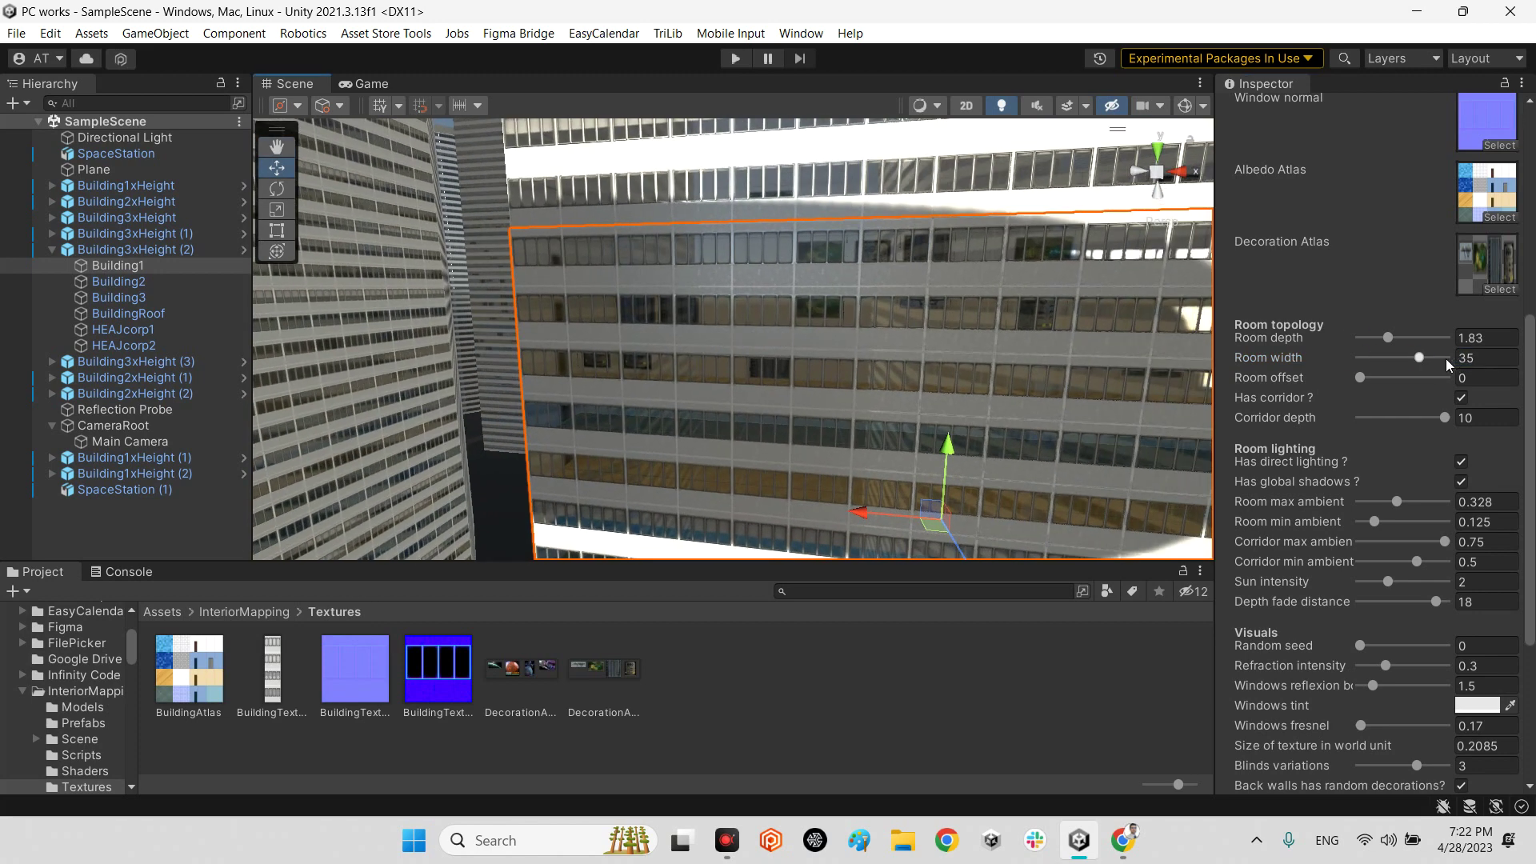
{"action": "mouse_move", "coordinate": [1419, 358]}
{"action": "left_mouse_down"}
{"action": "mouse_move", "coordinate": [1387, 355]}
{"action": "mouse_move", "coordinate": [1410, 484]}
{"action": "left_mouse_up"}
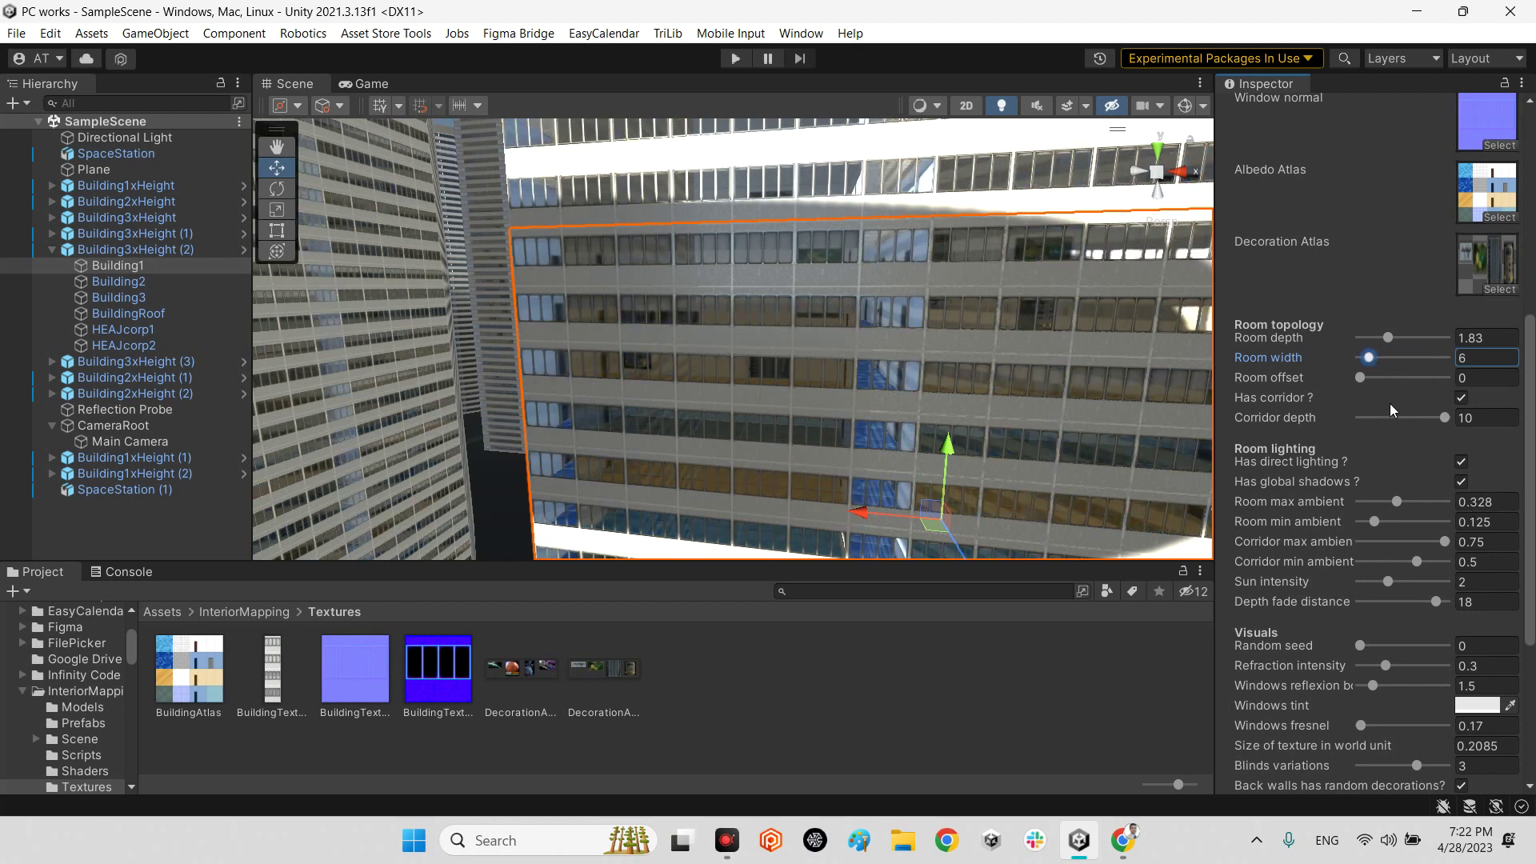
{"action": "left_click_drag", "start_coordinate": [1369, 380], "coordinate": [1372, 382]}
{"action": "right_click_drag", "start_coordinate": [868, 344], "coordinate": [774, 299]}
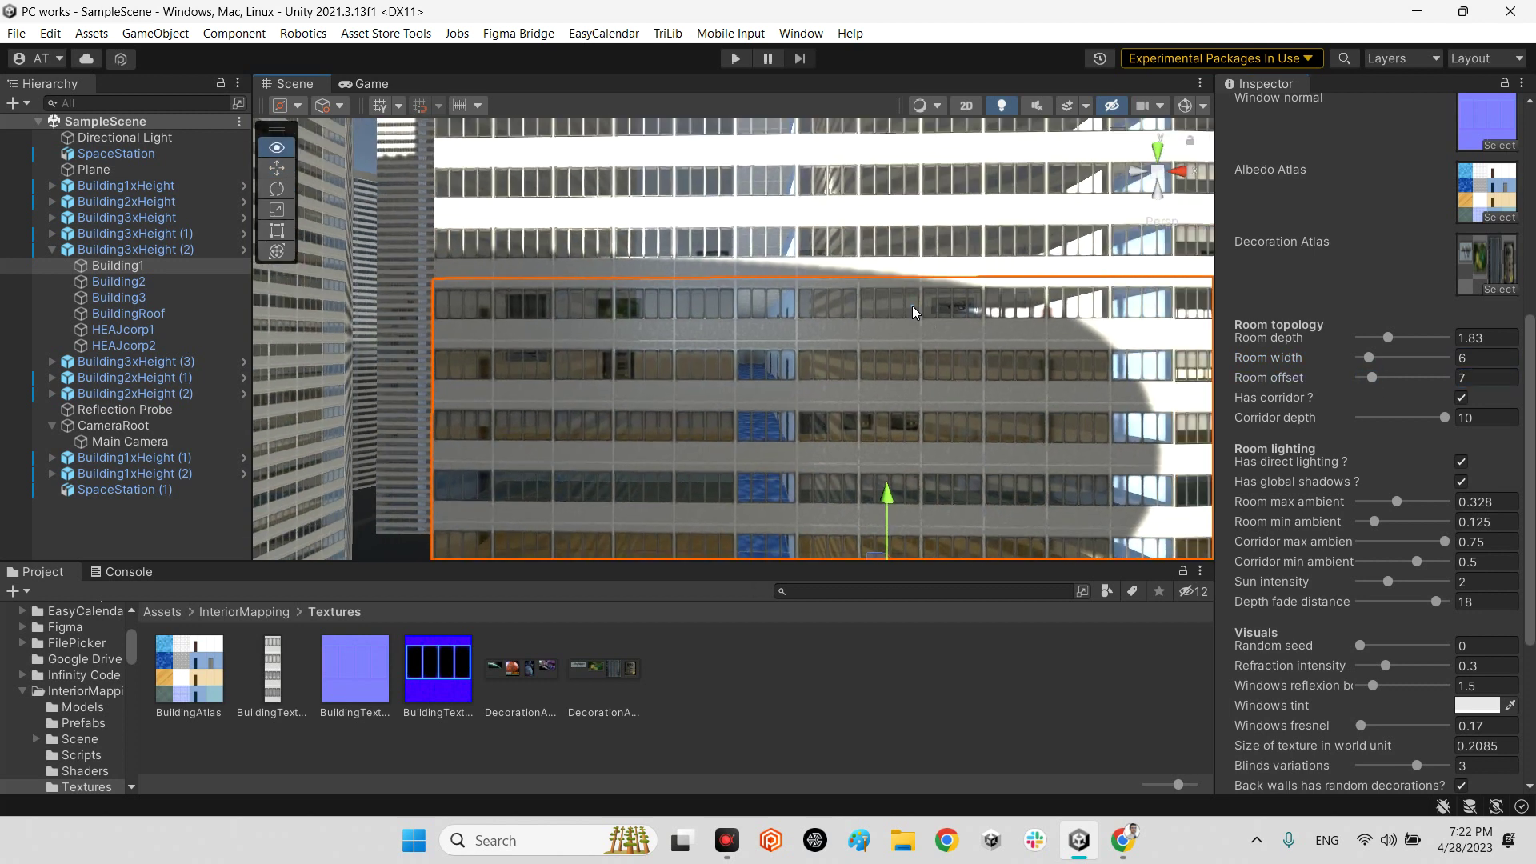
{"action": "mouse_move", "coordinate": [1372, 376]}
{"action": "left_mouse_down"}
{"action": "mouse_move", "coordinate": [1394, 382]}
{"action": "mouse_move", "coordinate": [1371, 379]}
{"action": "left_mouse_up"}
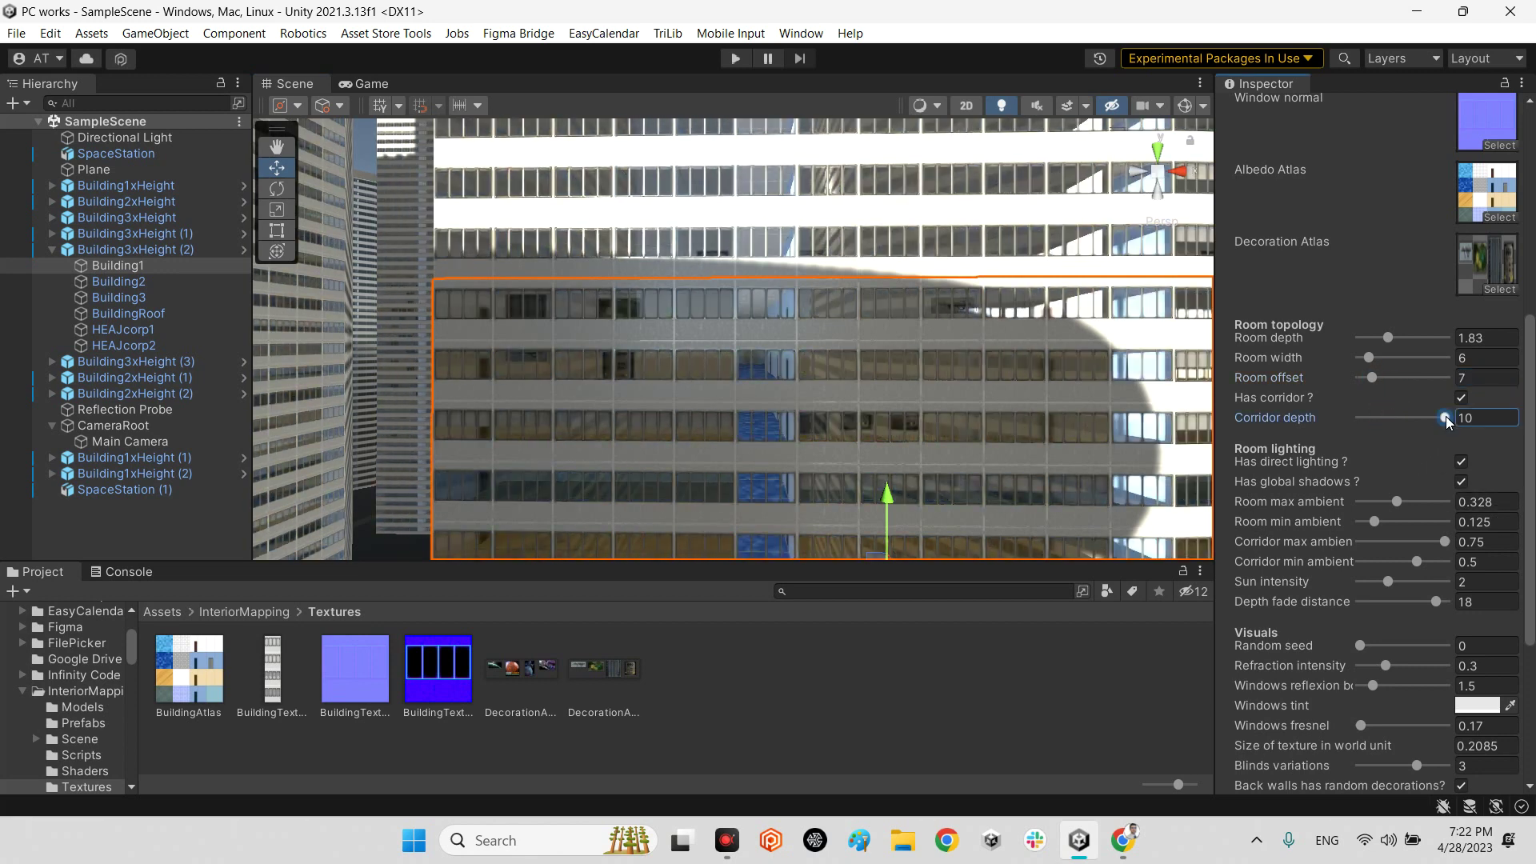
{"action": "left_click_drag", "start_coordinate": [1446, 416], "coordinate": [1367, 418]}
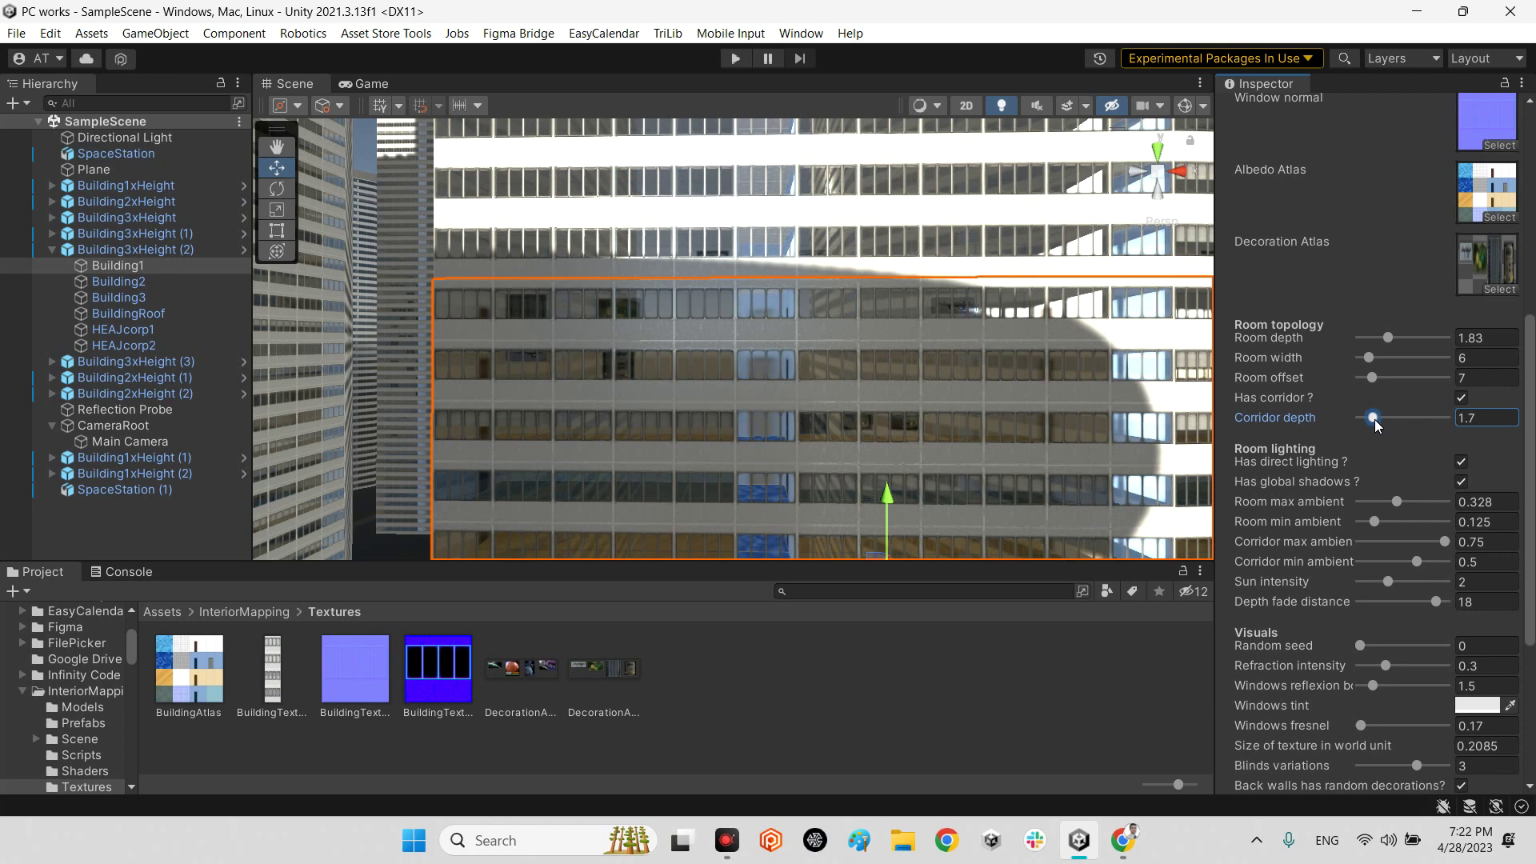
{"action": "left_click_drag", "start_coordinate": [969, 399], "coordinate": [924, 484], "text": "alt"}
{"action": "scroll", "coordinate": [925, 484], "scroll_direction": "up", "scroll_amount": 5}
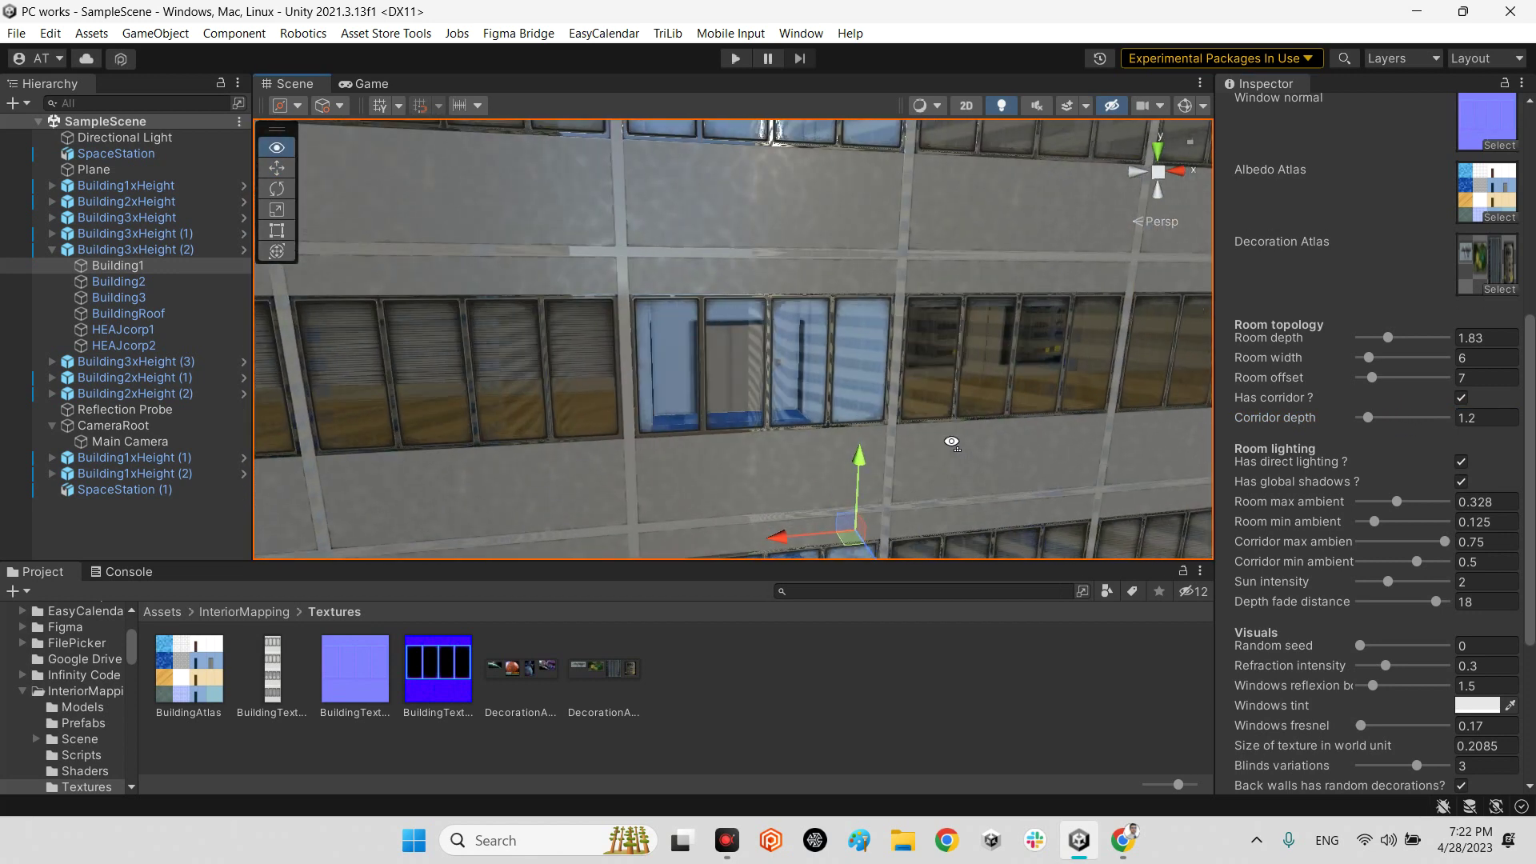
{"action": "left_click", "coordinate": [1382, 424]}
{"action": "left_click_drag", "start_coordinate": [1369, 416], "coordinate": [1444, 416]}
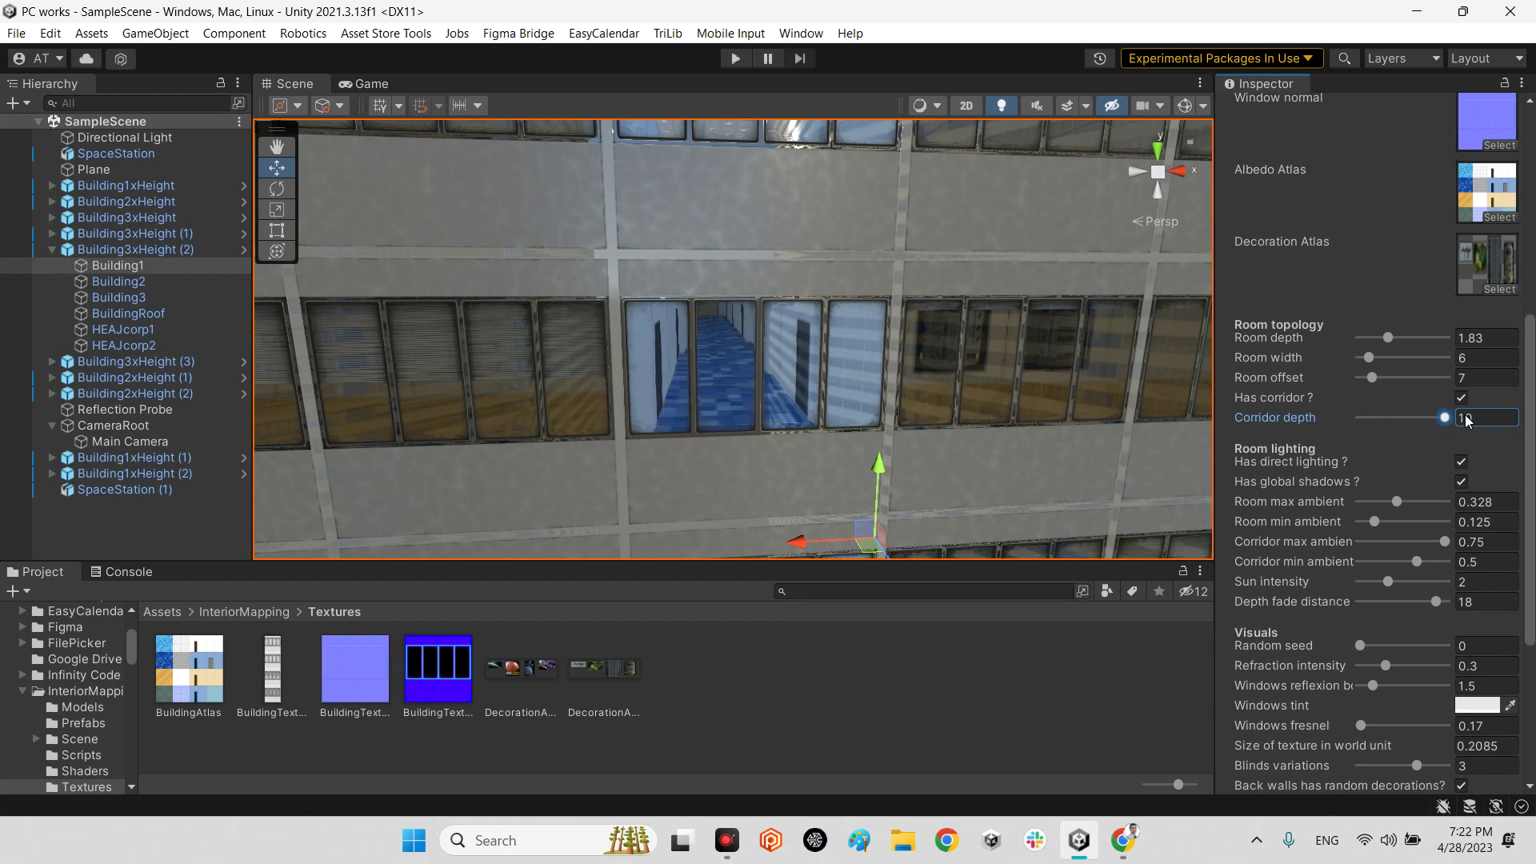
{"action": "mouse_move", "coordinate": [998, 395]}
{"action": "right_mouse_down"}
{"action": "mouse_move", "coordinate": [1014, 348]}
{"action": "mouse_move", "coordinate": [1020, 396]}
{"action": "right_mouse_up"}
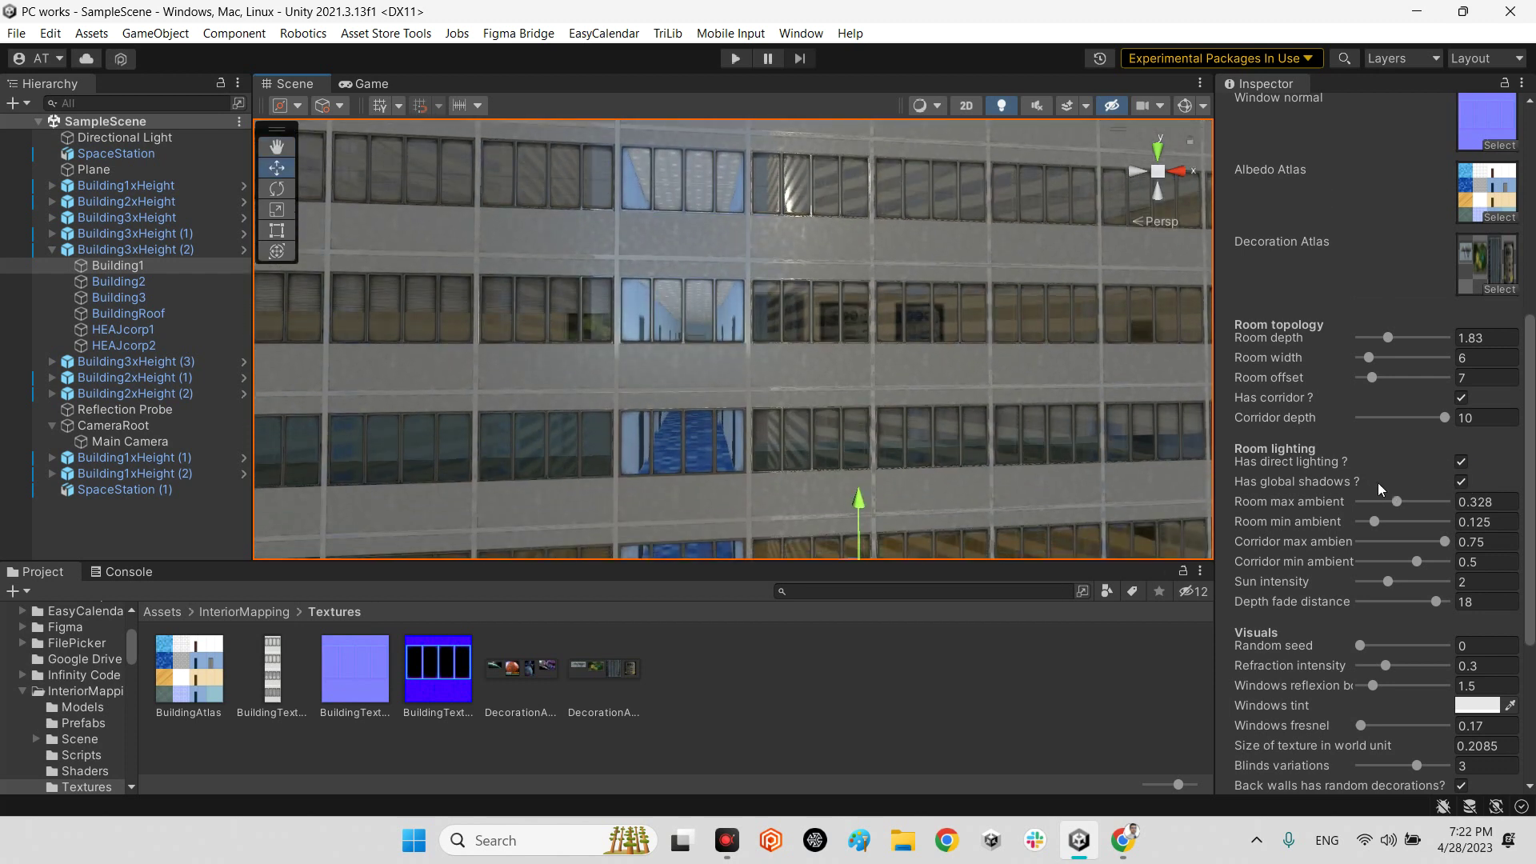
{"action": "left_click", "coordinate": [1461, 461]}
{"action": "right_click_drag", "start_coordinate": [959, 396], "coordinate": [867, 412]}
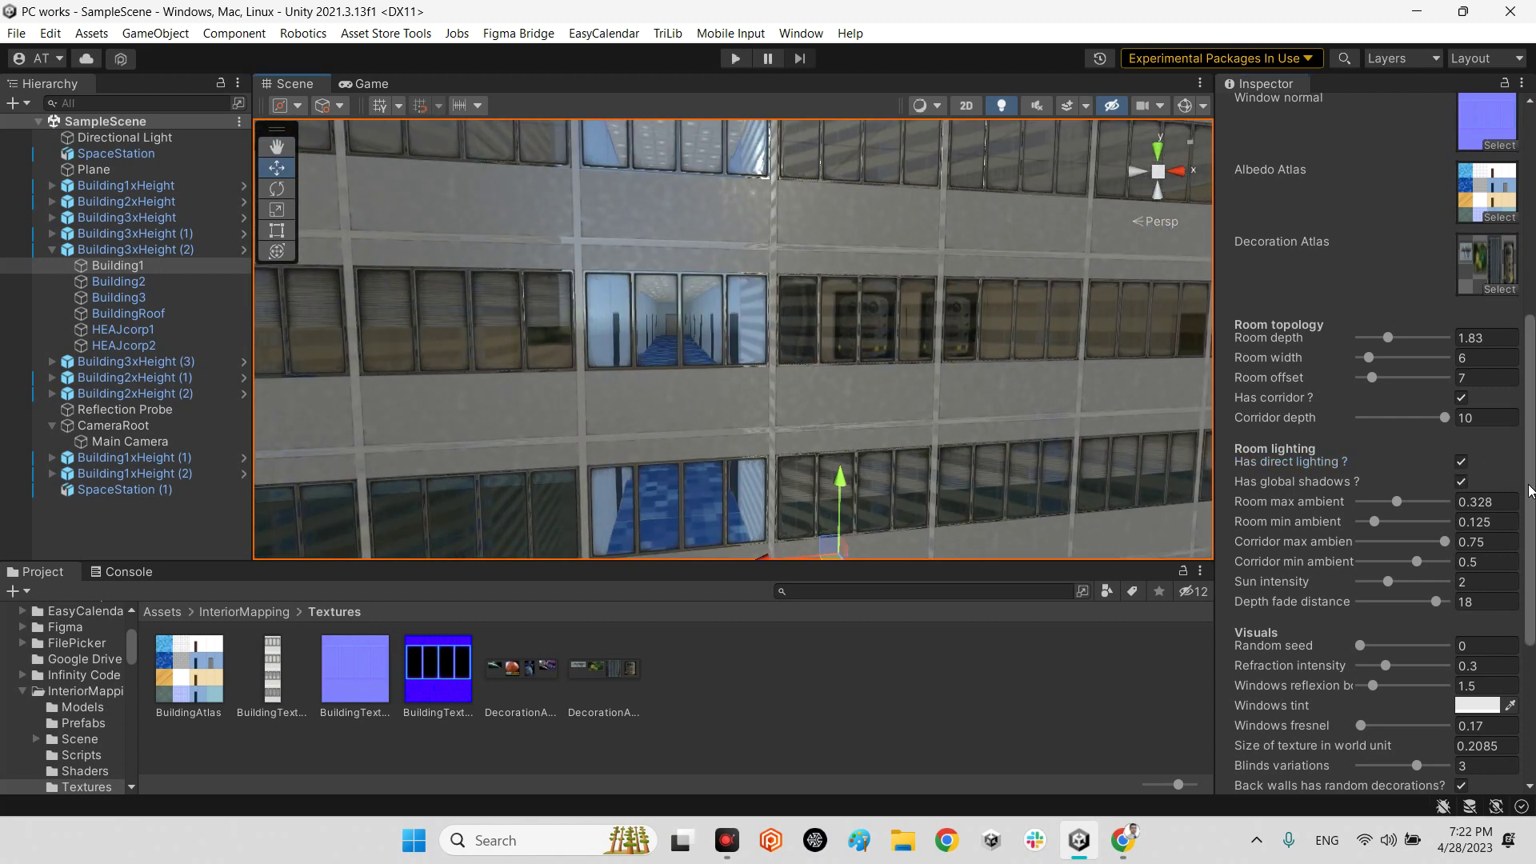
{"action": "left_click", "coordinate": [1460, 482]}
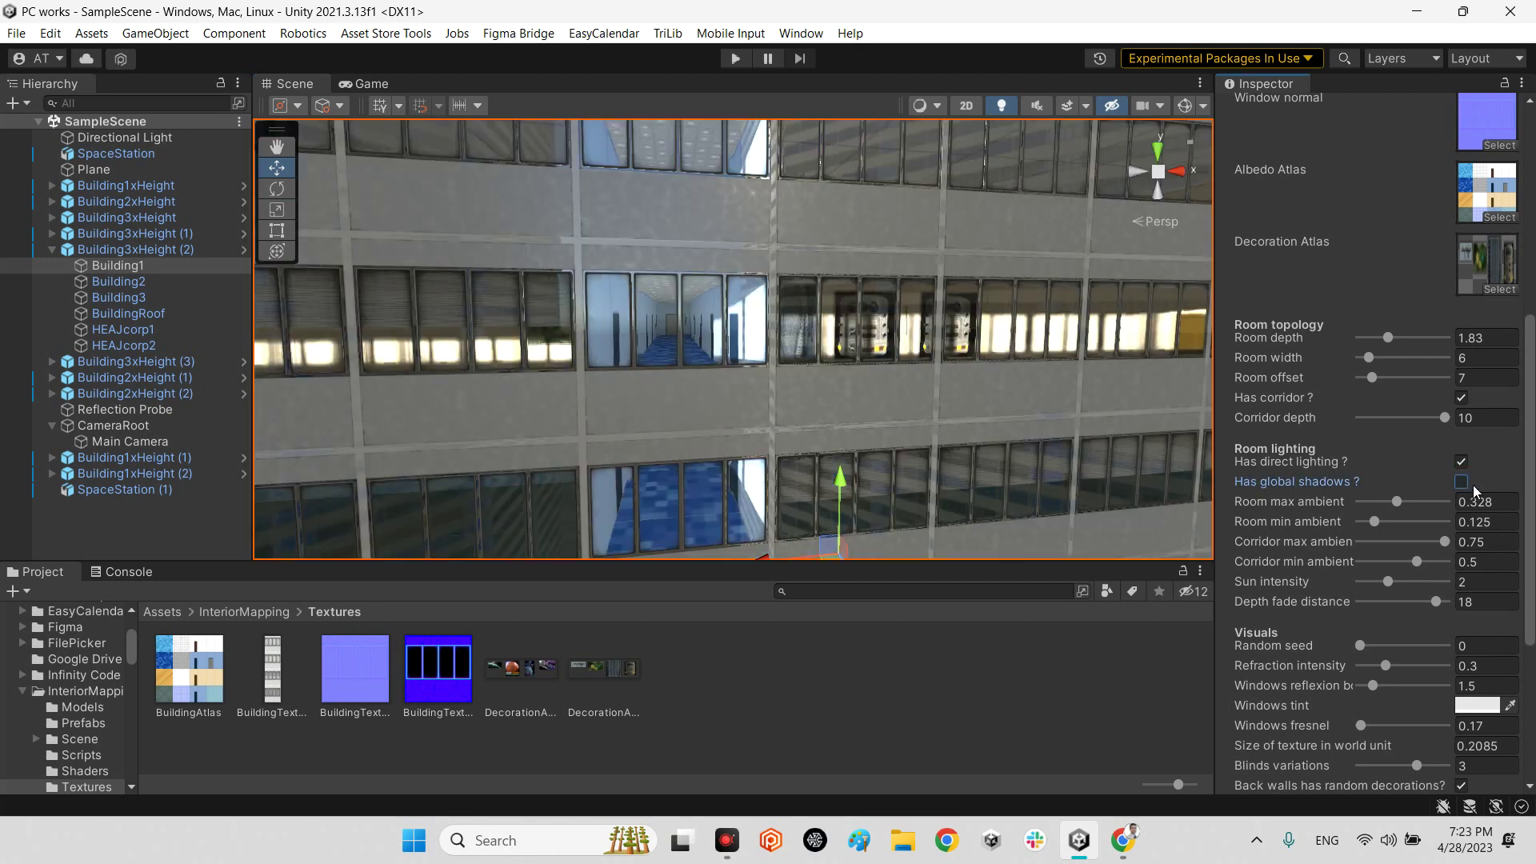
{"action": "left_click", "coordinate": [1462, 482]}
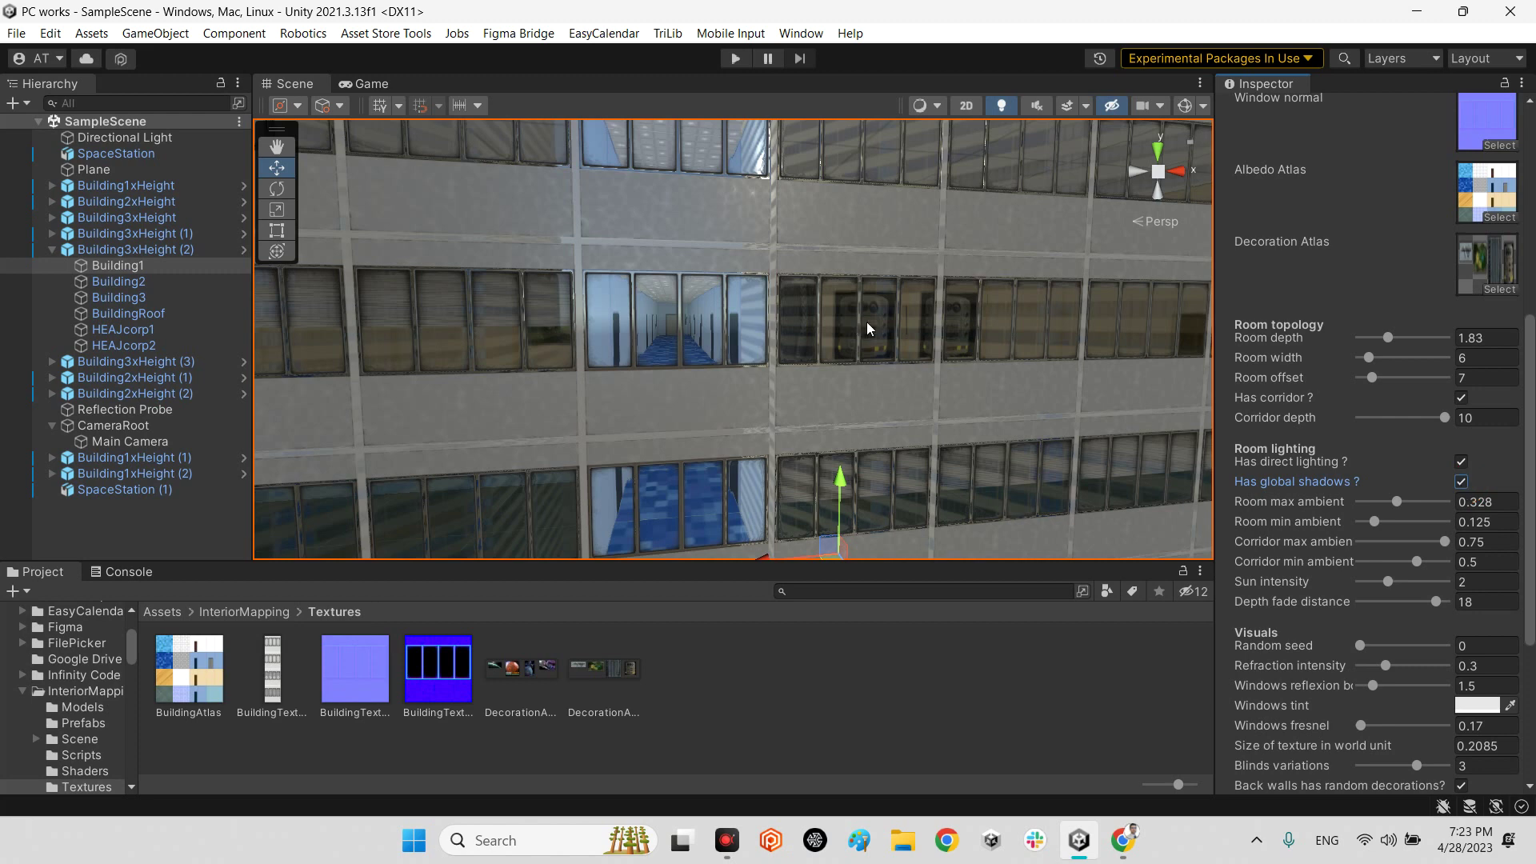
{"action": "right_click_drag", "start_coordinate": [962, 348], "coordinate": [913, 361]}
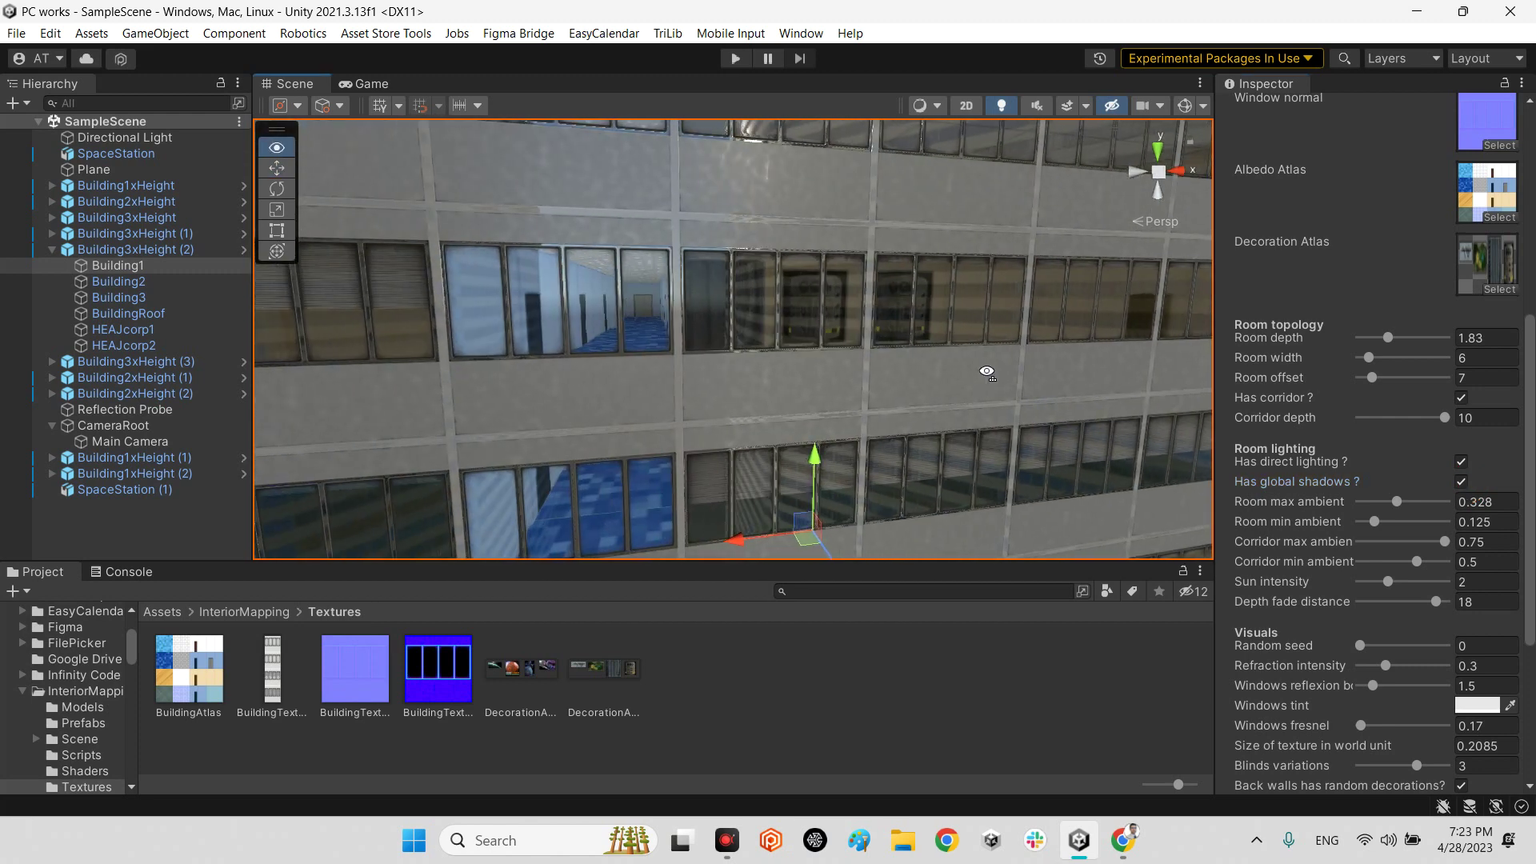
{"action": "left_click", "coordinate": [1489, 504]}
{"action": "scroll", "coordinate": [1401, 557], "scroll_direction": "down", "scroll_amount": 3}
{"action": "scroll", "coordinate": [1403, 558], "scroll_direction": "down", "scroll_amount": 1}
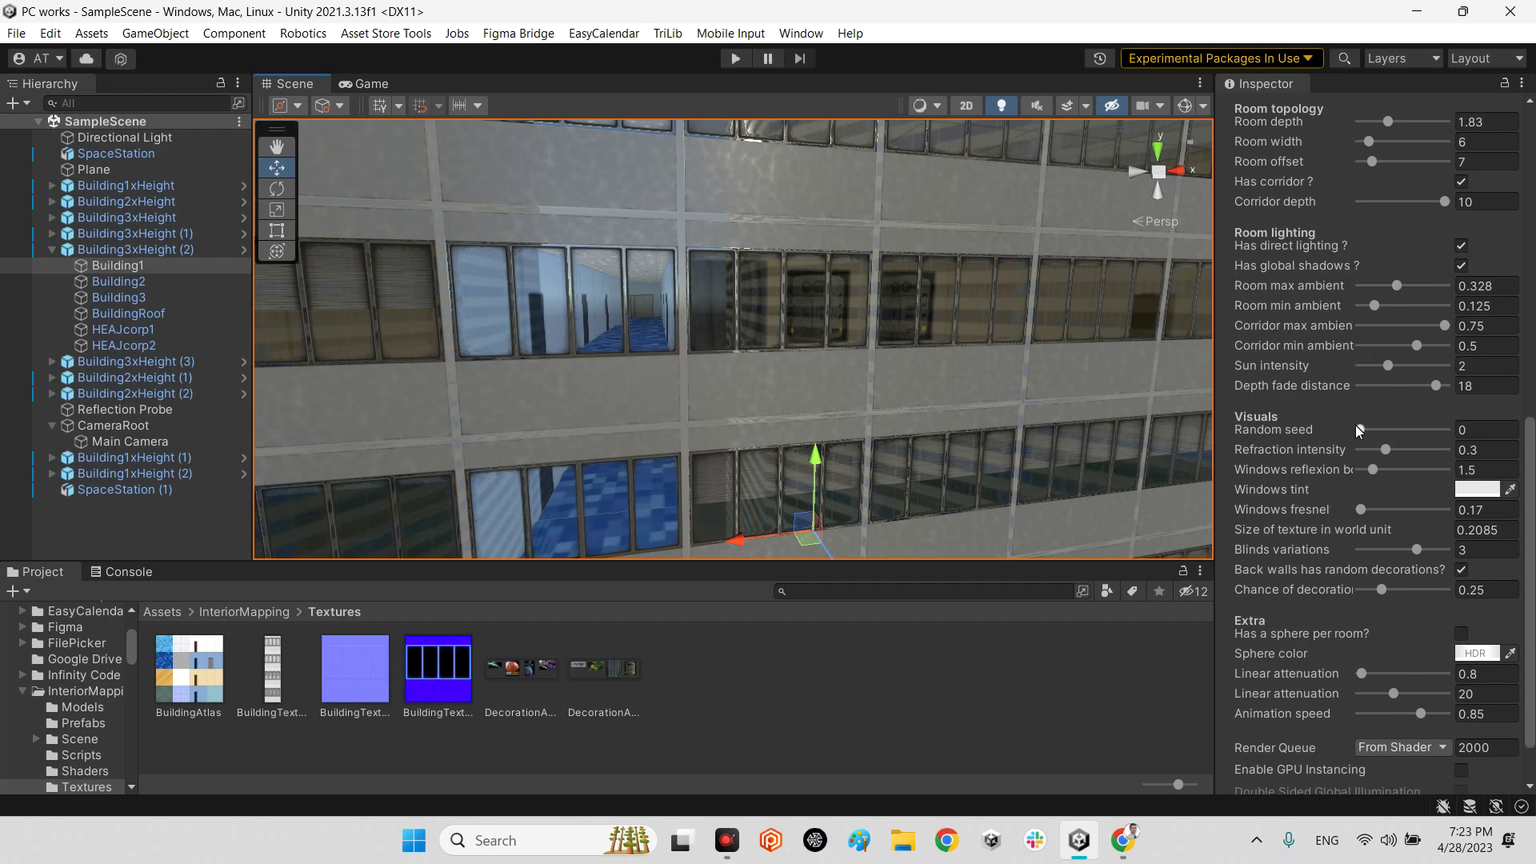
Deselect Building1 and pull back to an overview of the city and space station.
{"action": "mouse_move", "coordinate": [936, 411]}
{"action": "right_mouse_down"}
{"action": "mouse_move", "coordinate": [986, 353]}
{"action": "mouse_move", "coordinate": [893, 301]}
{"action": "mouse_move", "coordinate": [715, 323]}
{"action": "right_mouse_up"}
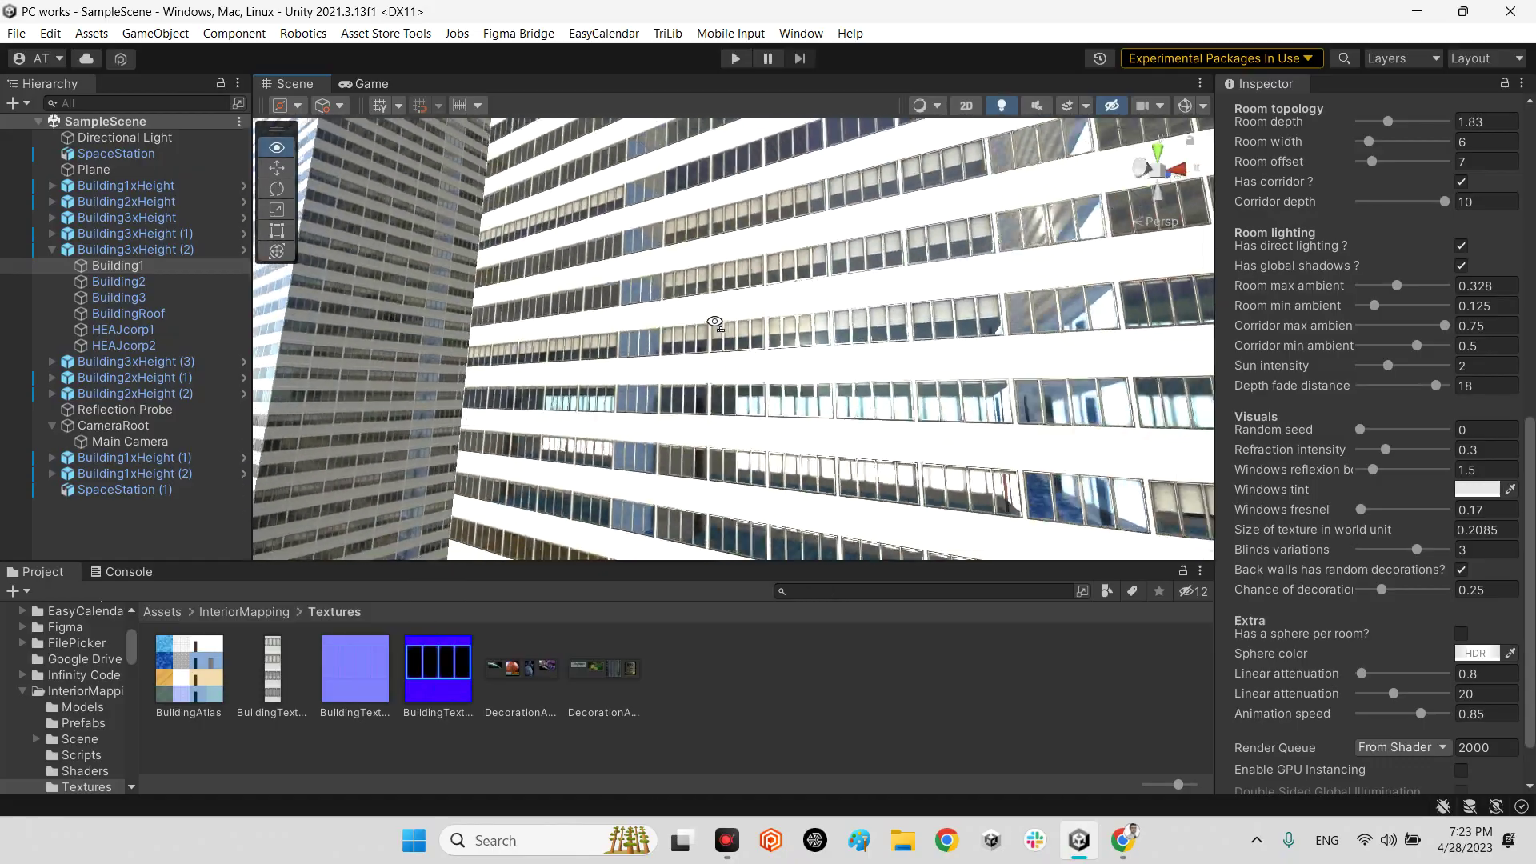
{"action": "mouse_move", "coordinate": [715, 324]}
{"action": "right_mouse_down"}
{"action": "mouse_move", "coordinate": [577, 415]}
{"action": "mouse_move", "coordinate": [741, 478]}
{"action": "mouse_move", "coordinate": [960, 275]}
{"action": "mouse_move", "coordinate": [903, 347]}
{"action": "right_mouse_up"}
{"action": "left_click", "coordinate": [960, 275]}
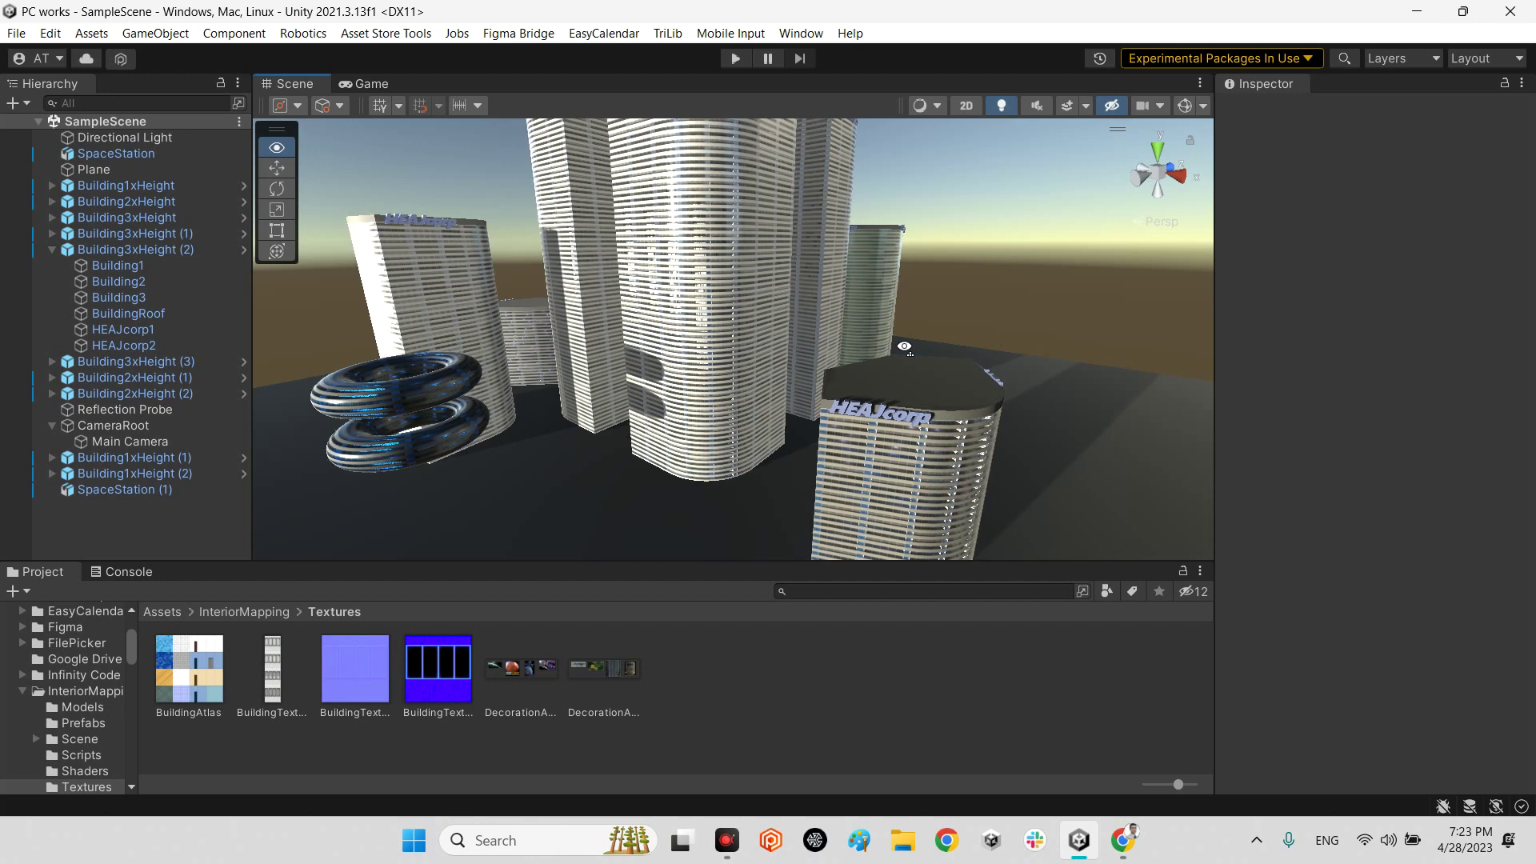
{"action": "right_click_drag", "start_coordinate": [904, 347], "coordinate": [849, 328]}
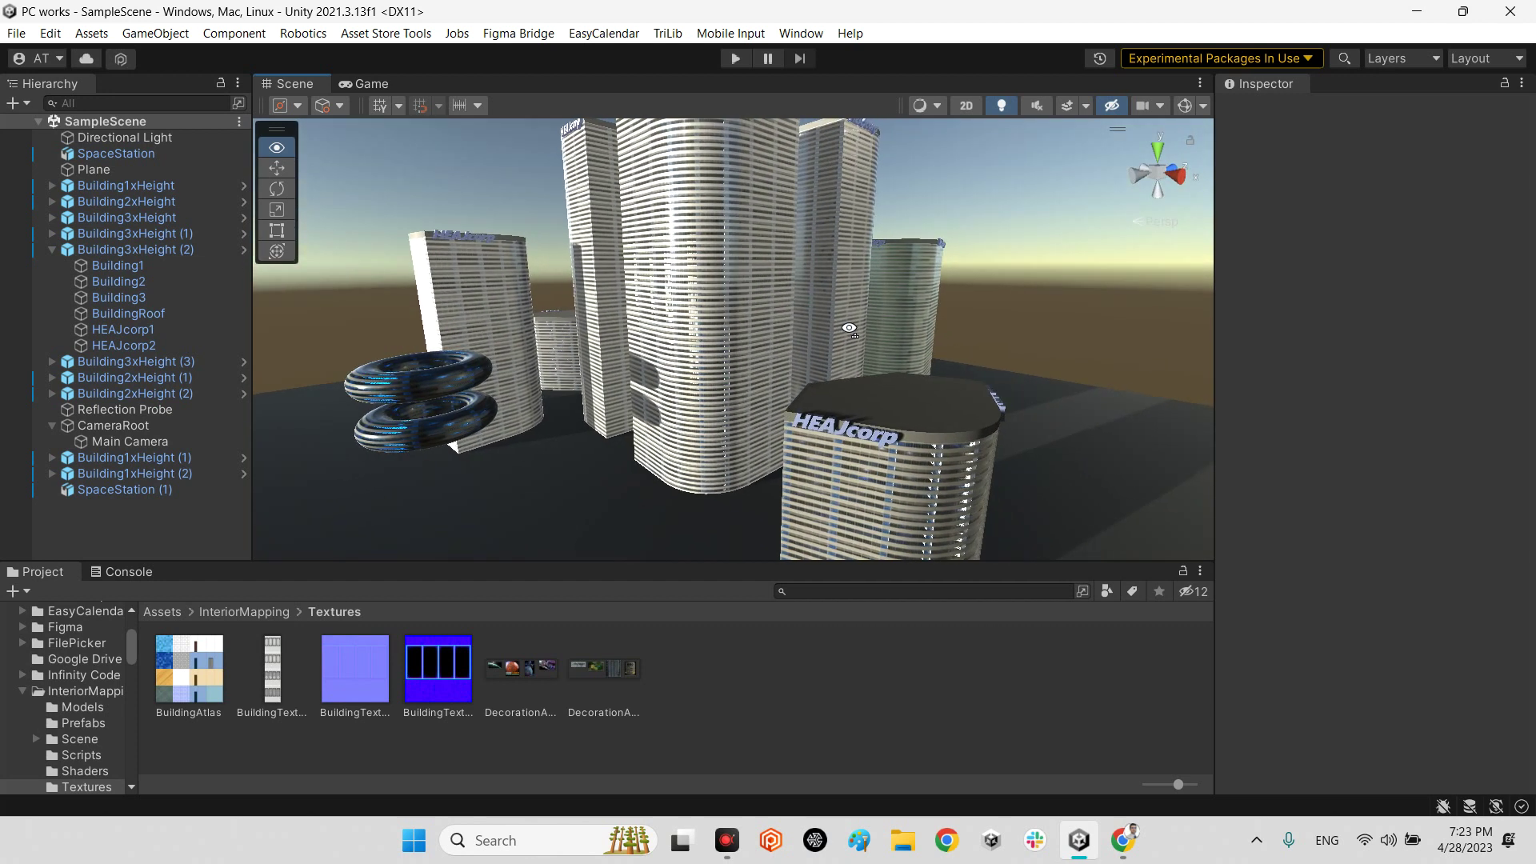